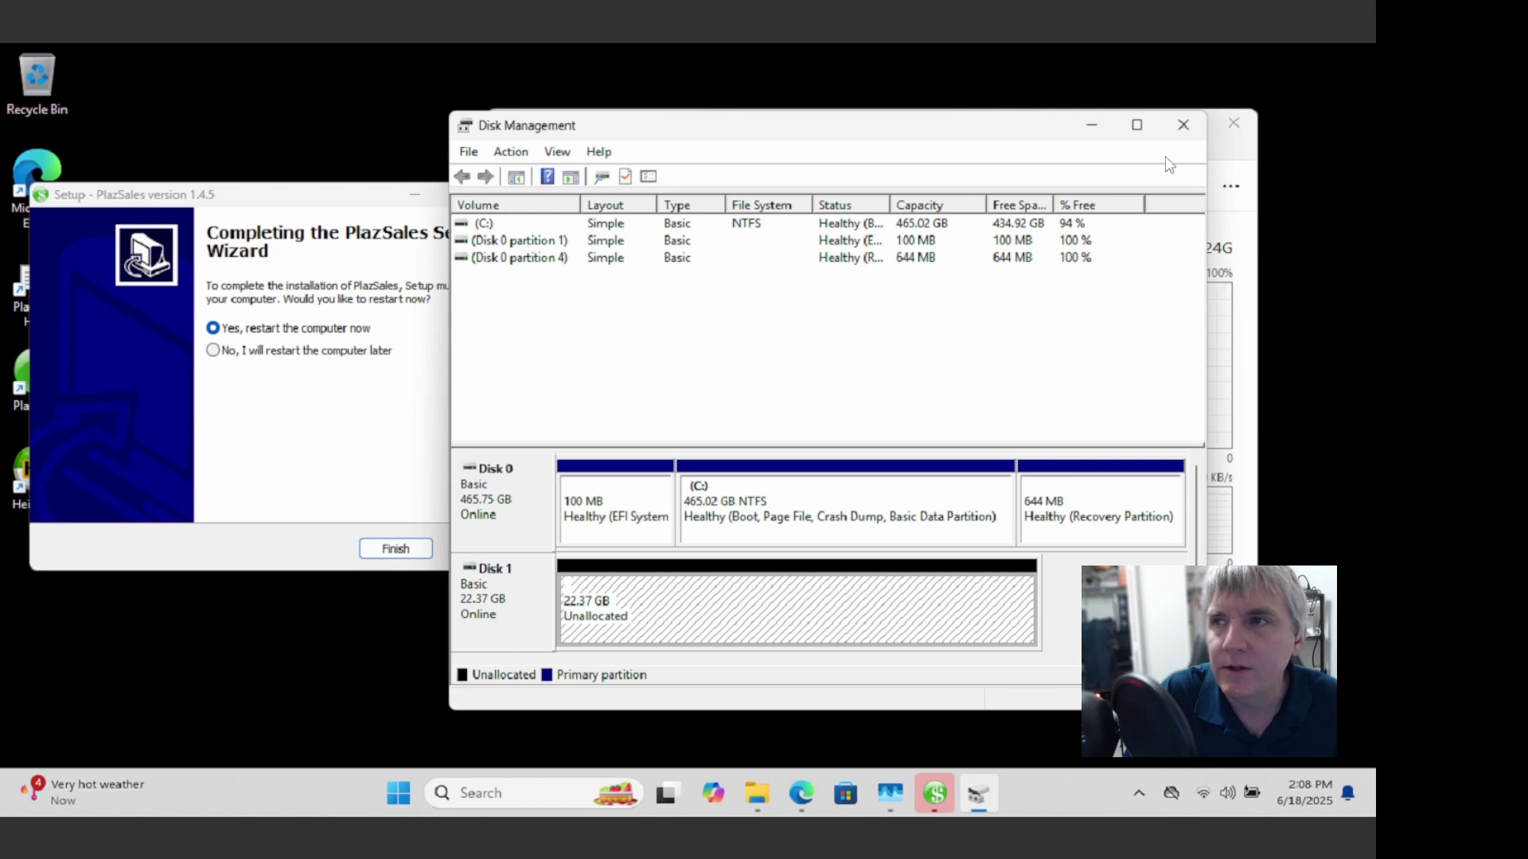
Step: Finish PlazSales setup choosing to restart later, then launch PlazSales from the desktop
{"action": "left_click", "coordinate": [1182, 124]}
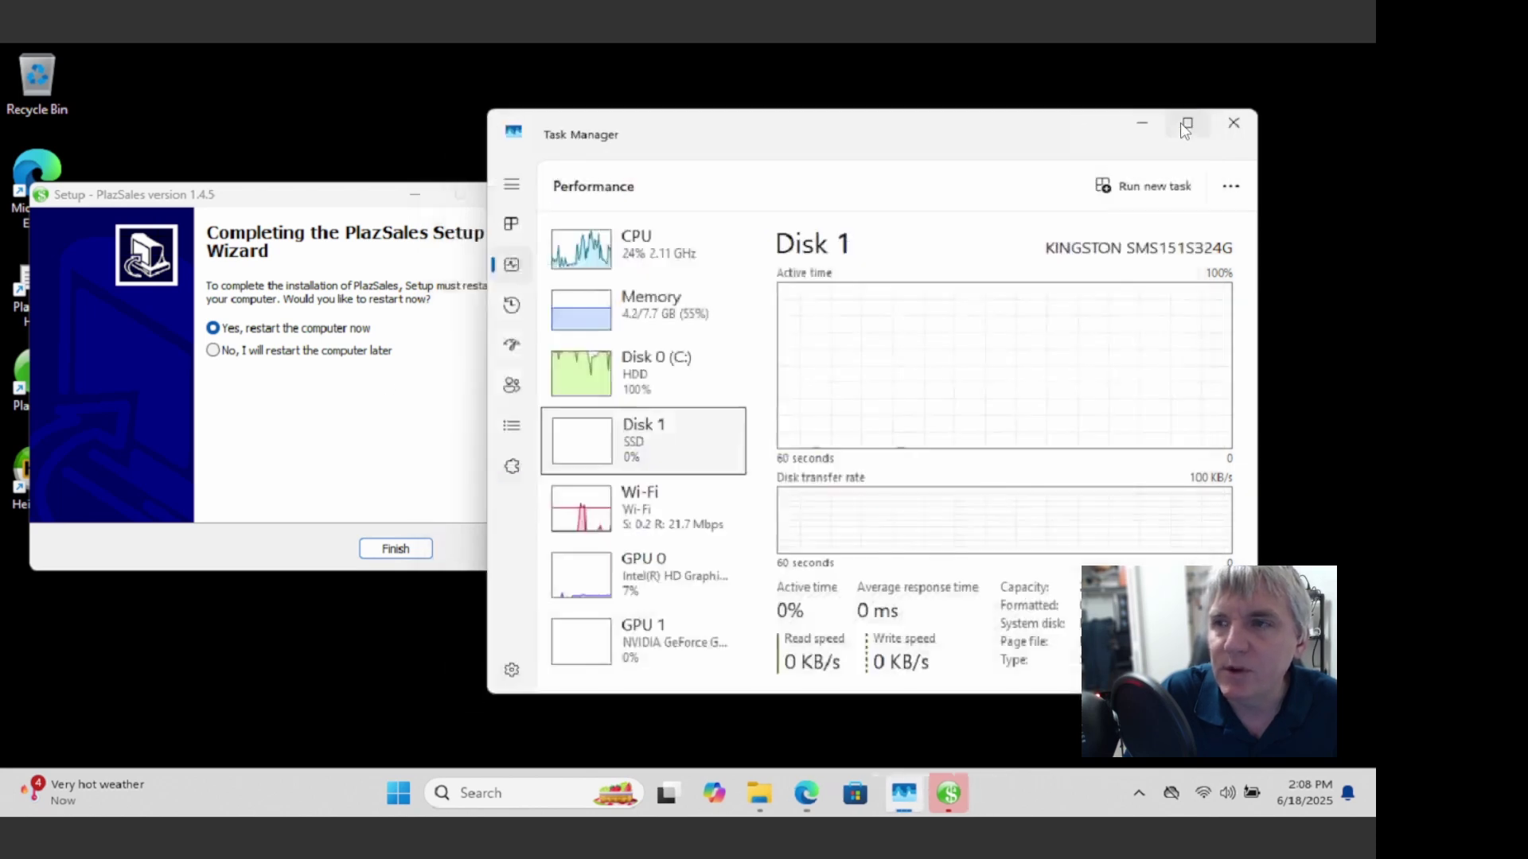
{"action": "left_click_drag", "start_coordinate": [1018, 130], "coordinate": [1076, 130]}
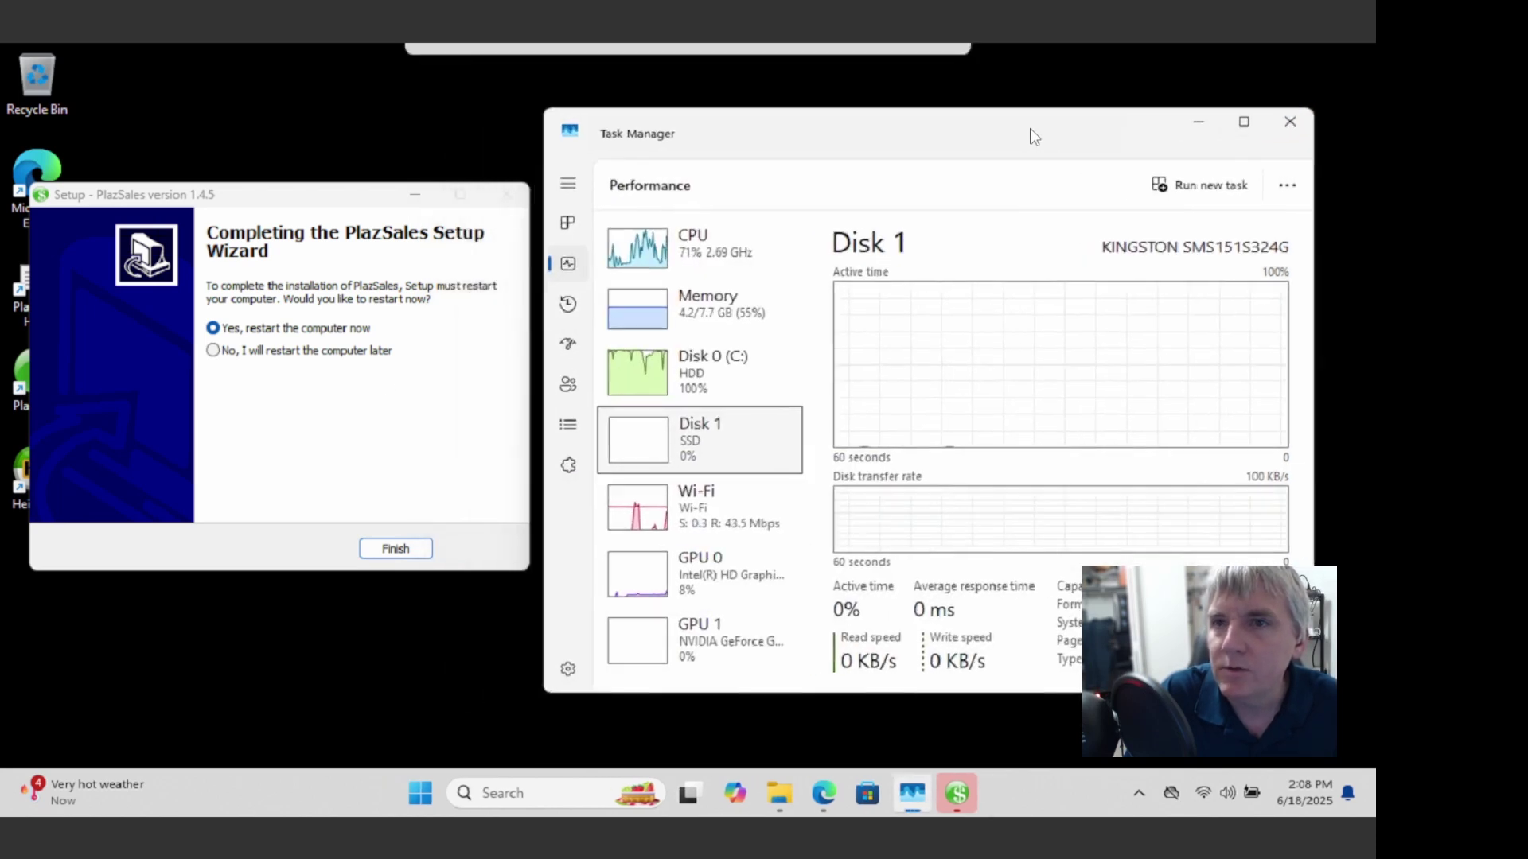
{"action": "left_click", "coordinate": [262, 334]}
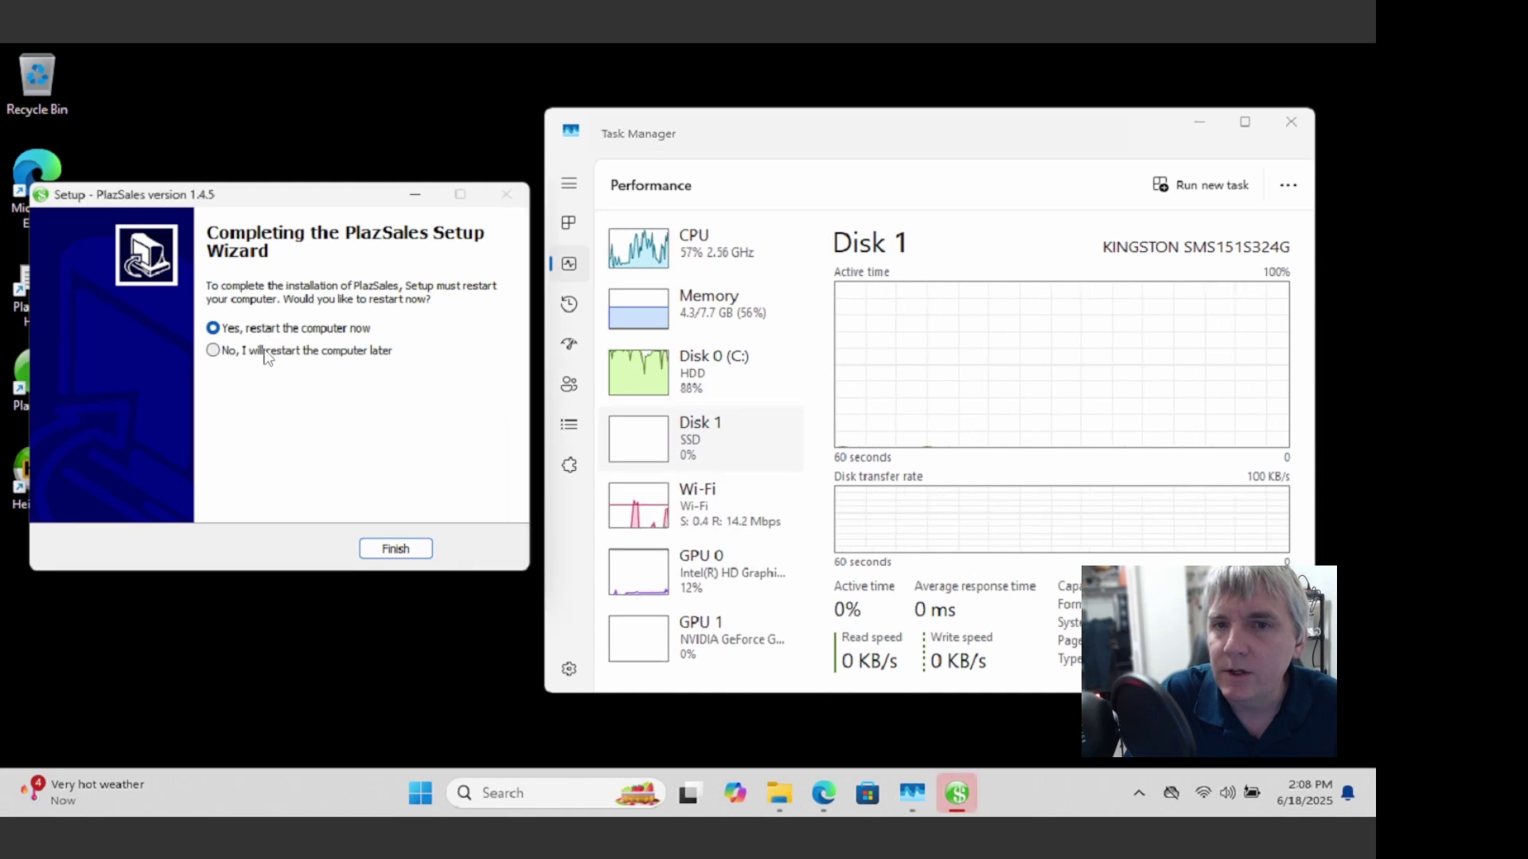
{"action": "left_click", "coordinate": [265, 351]}
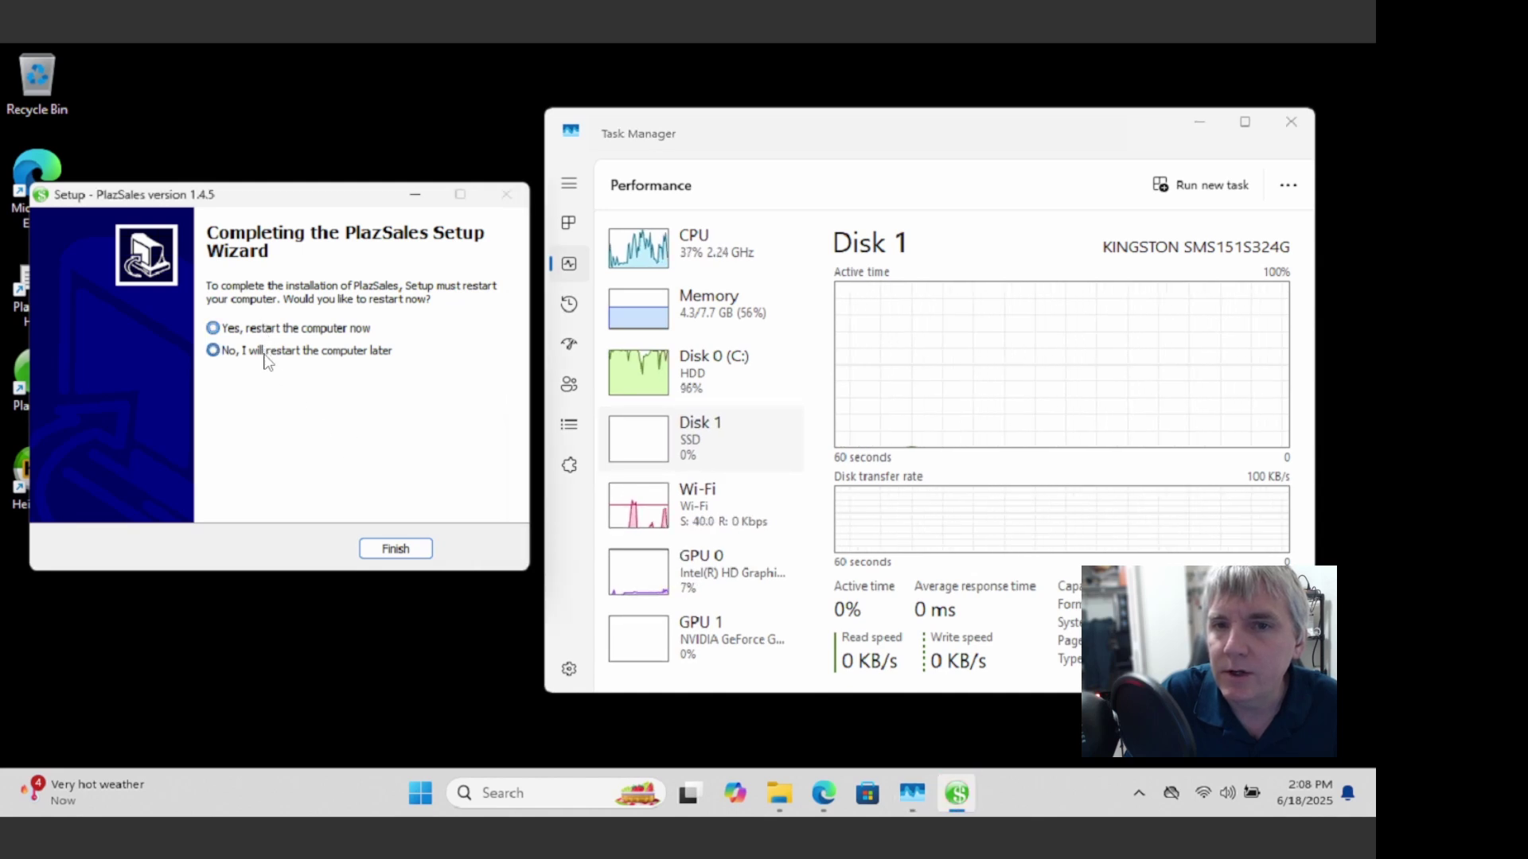
{"action": "left_click", "coordinate": [396, 549]}
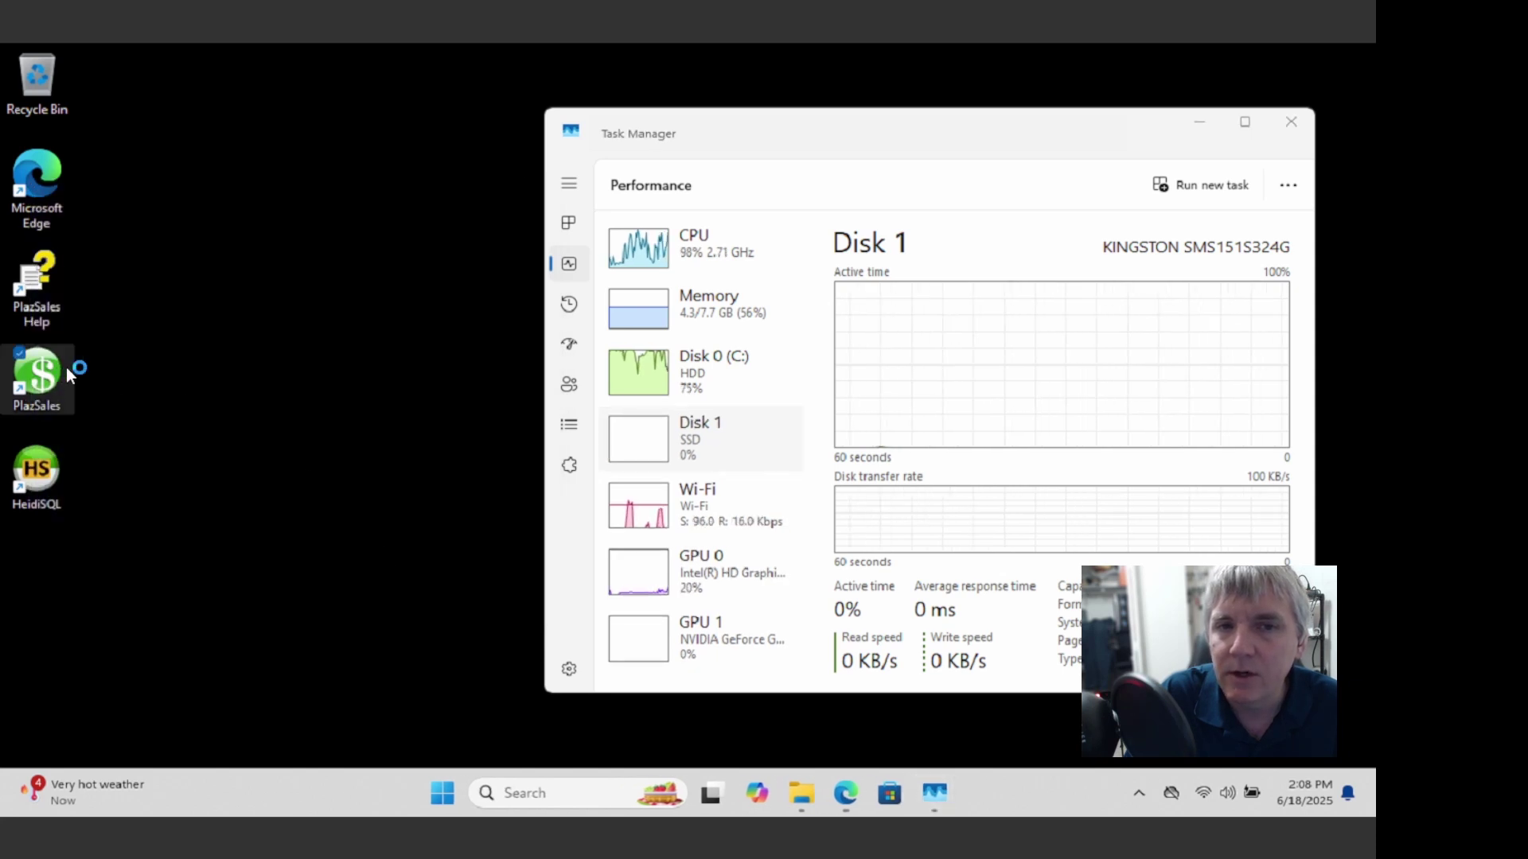
{"action": "double_click", "coordinate": [36, 380]}
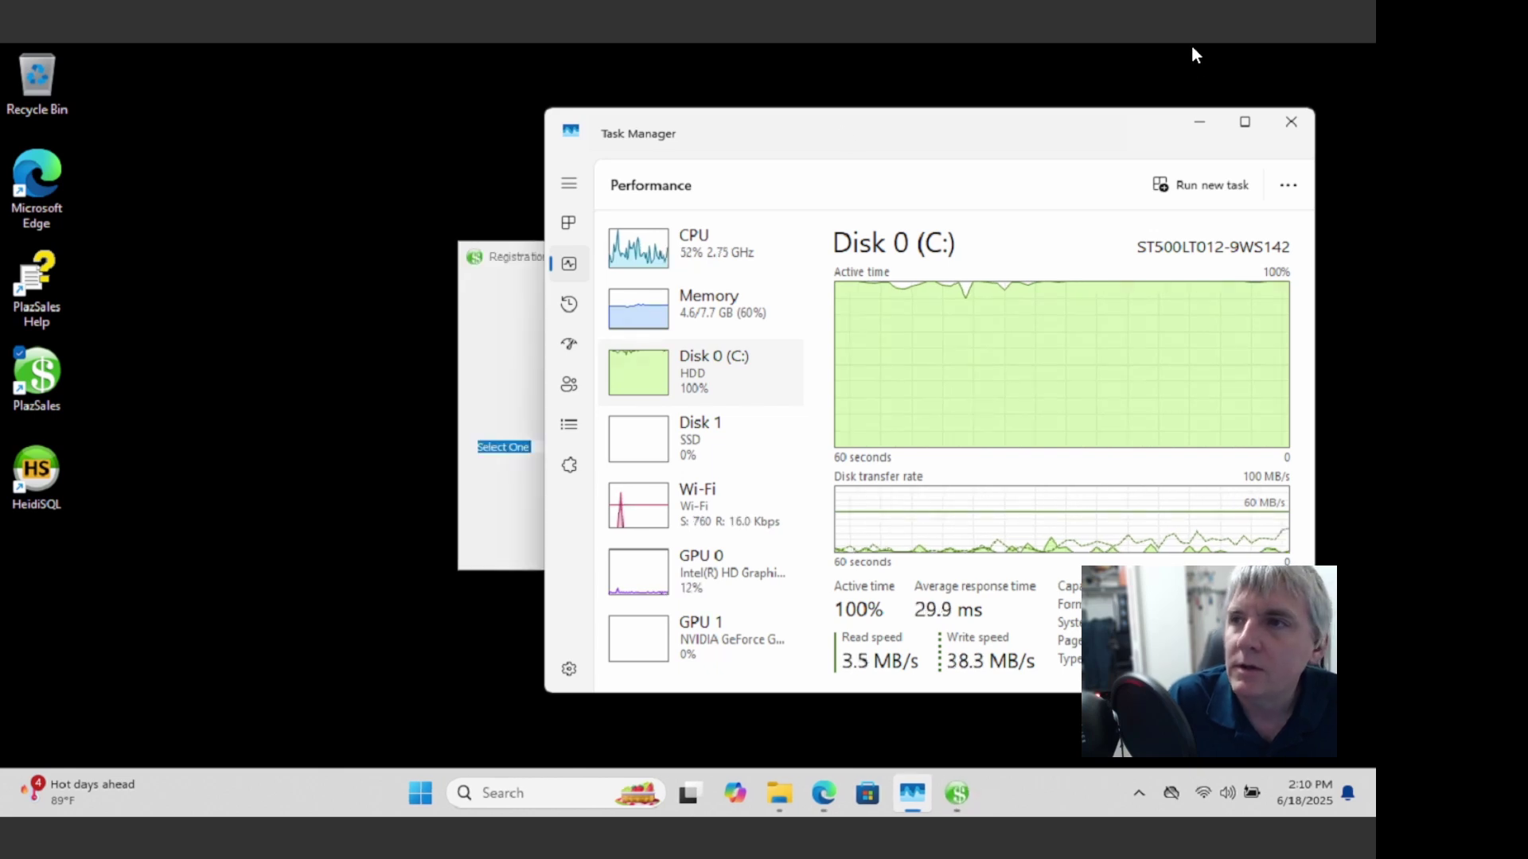
Step: Register the 30-day trial under the user's first and last name and finish activation
{"action": "left_click", "coordinate": [1199, 121]}
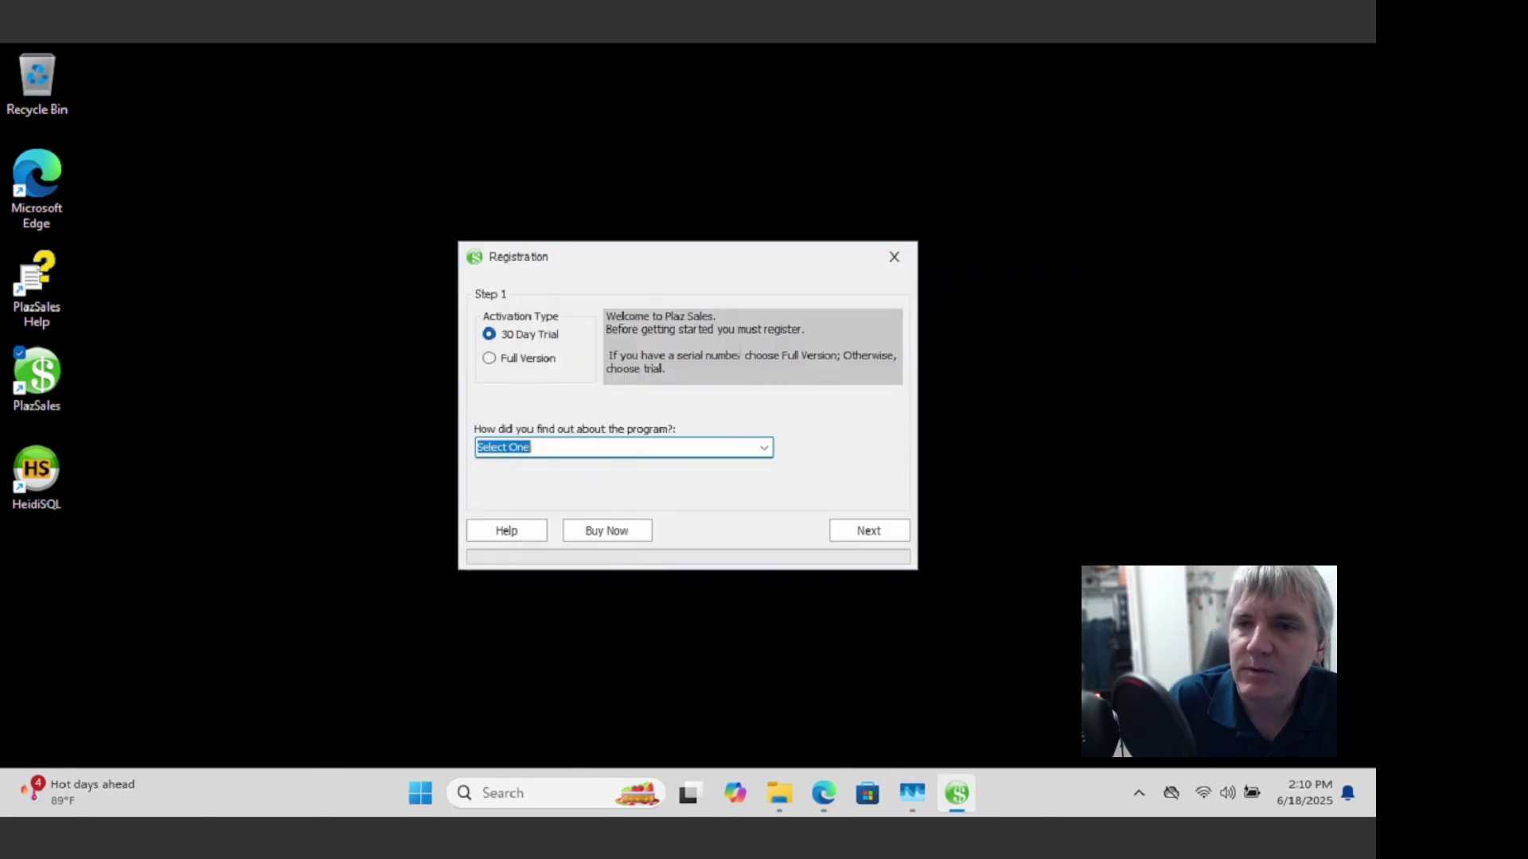
{"action": "left_click", "coordinate": [880, 530]}
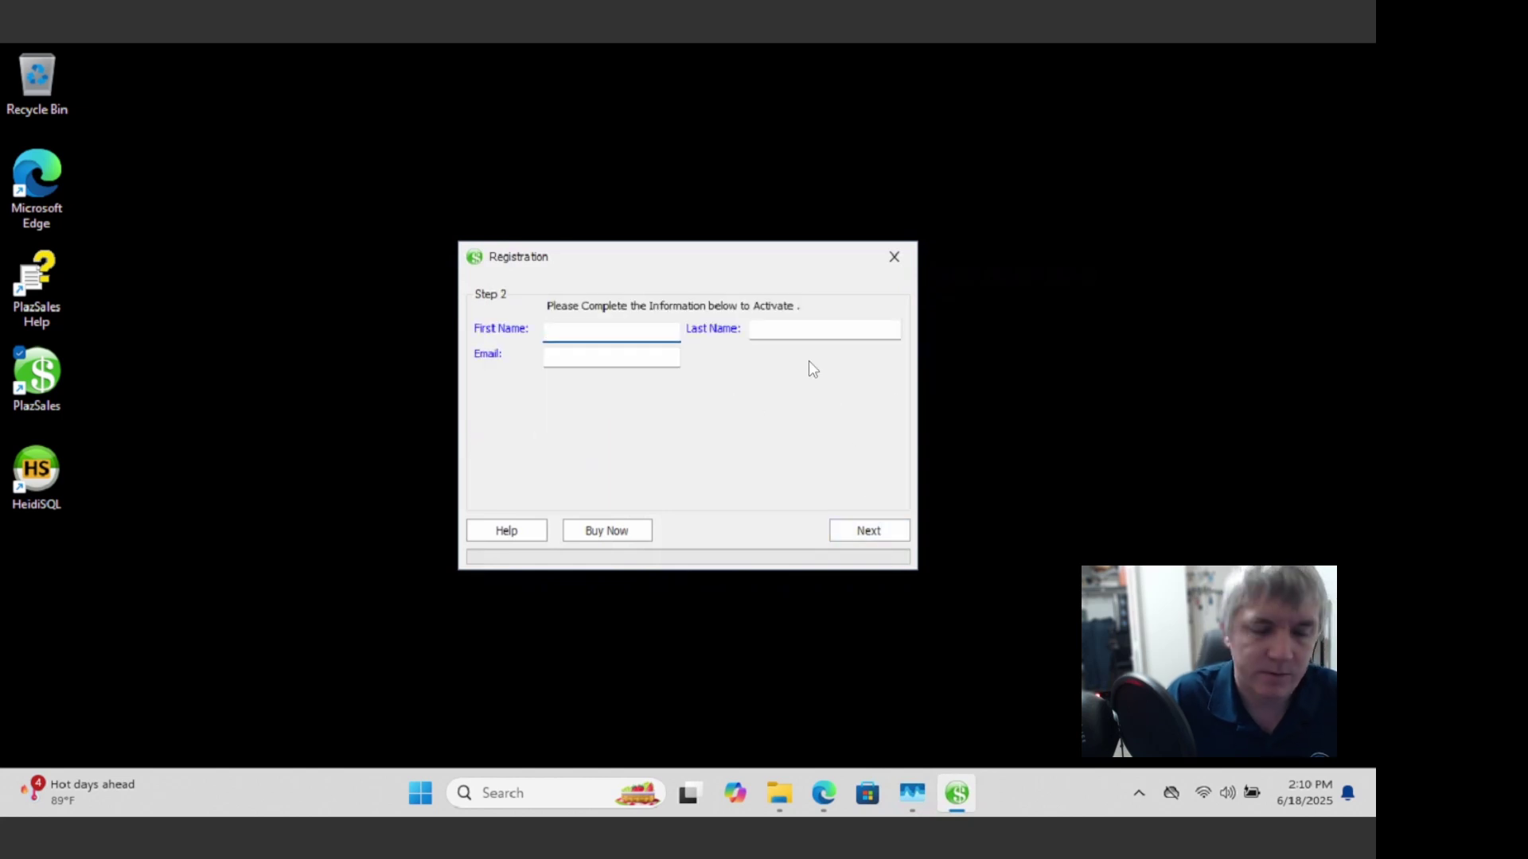
{"action": "key", "text": "Tab"}
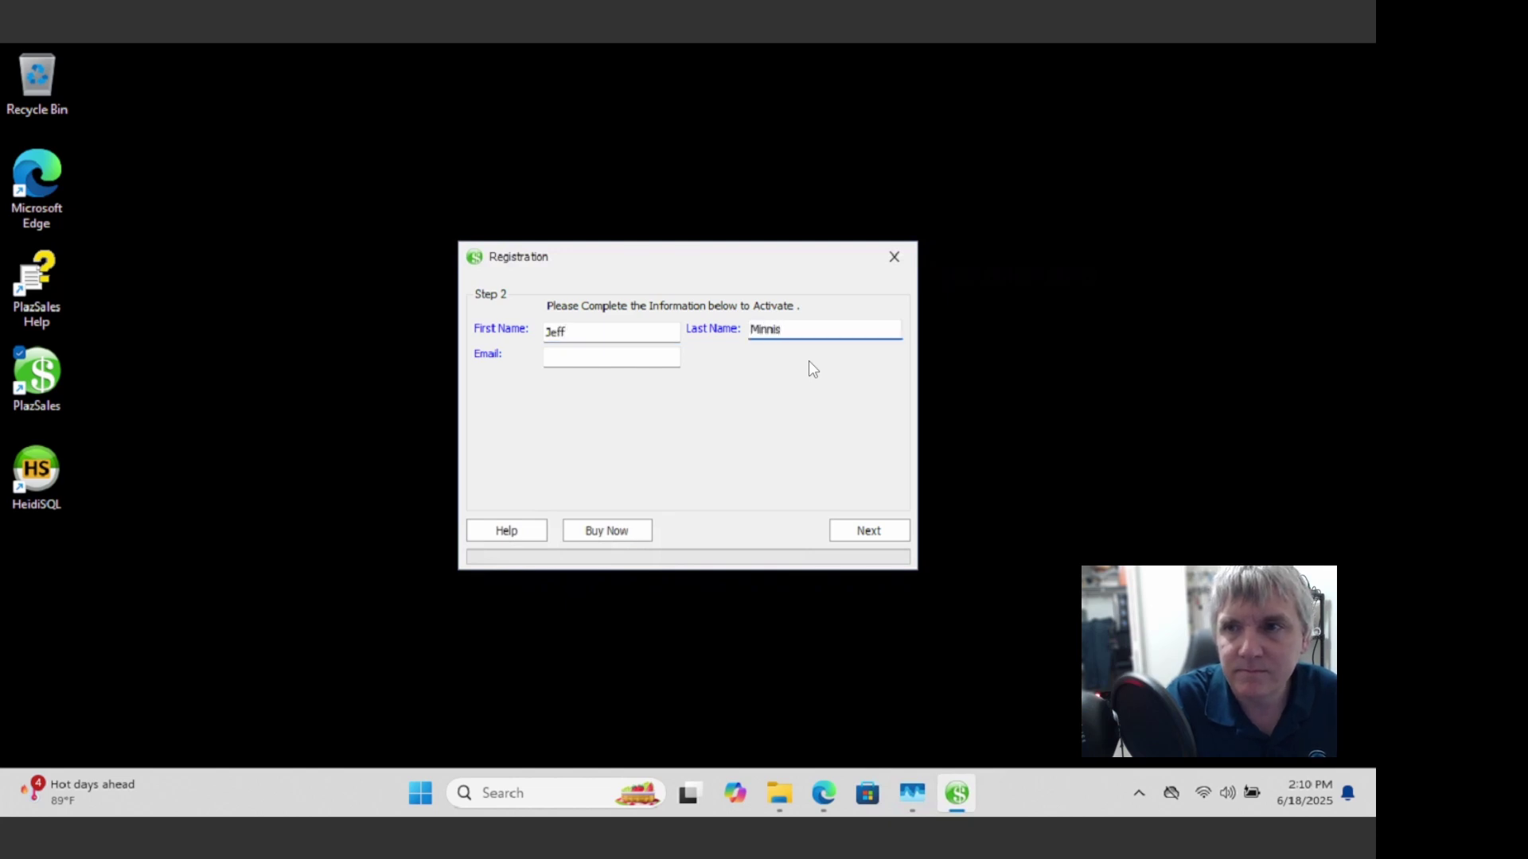
{"action": "key", "text": "Return"}
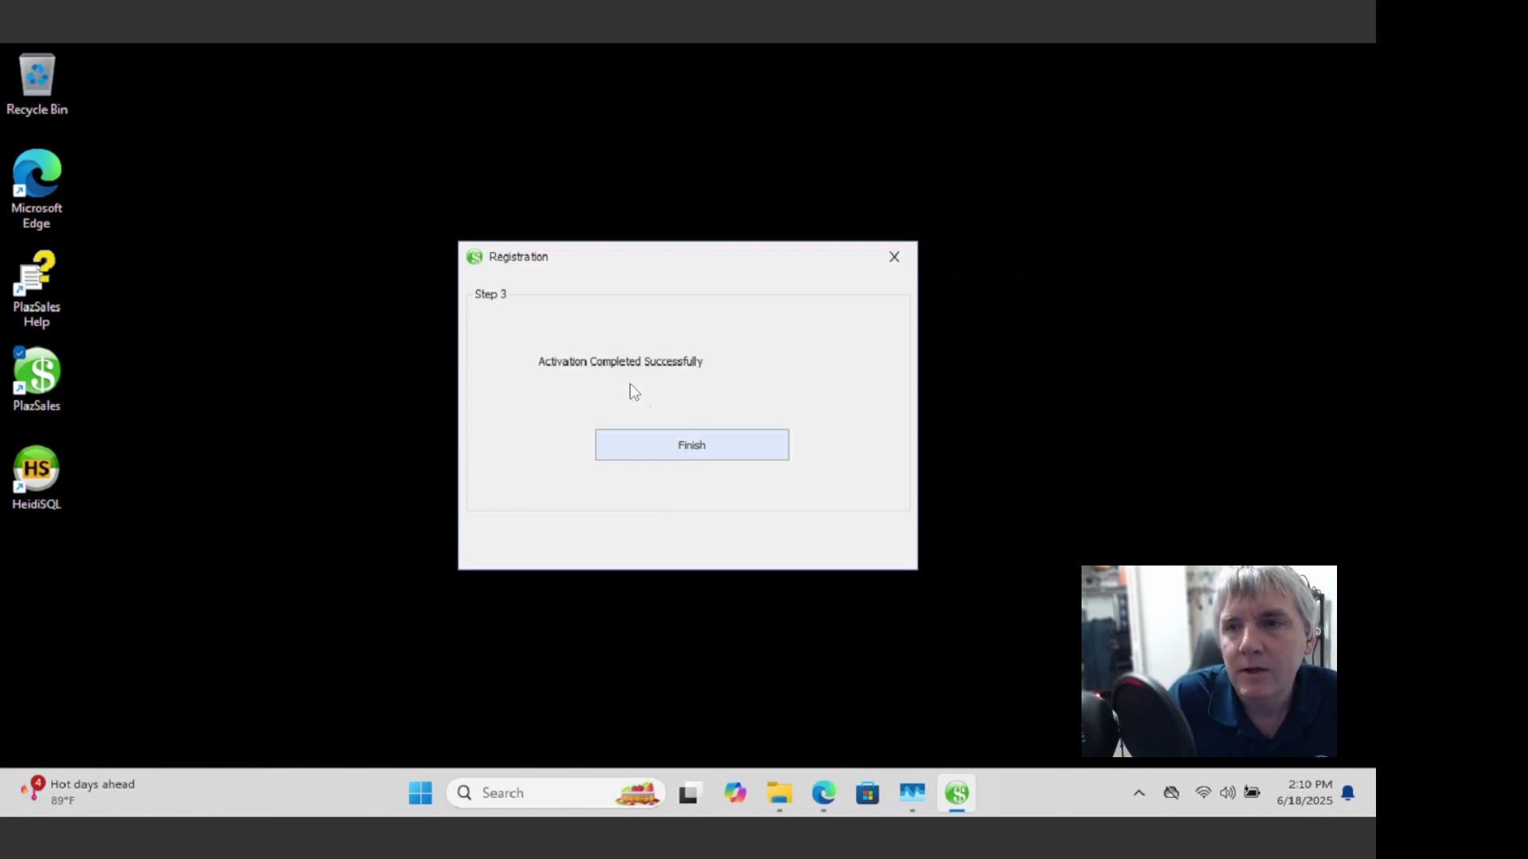
{"action": "left_click", "coordinate": [689, 446]}
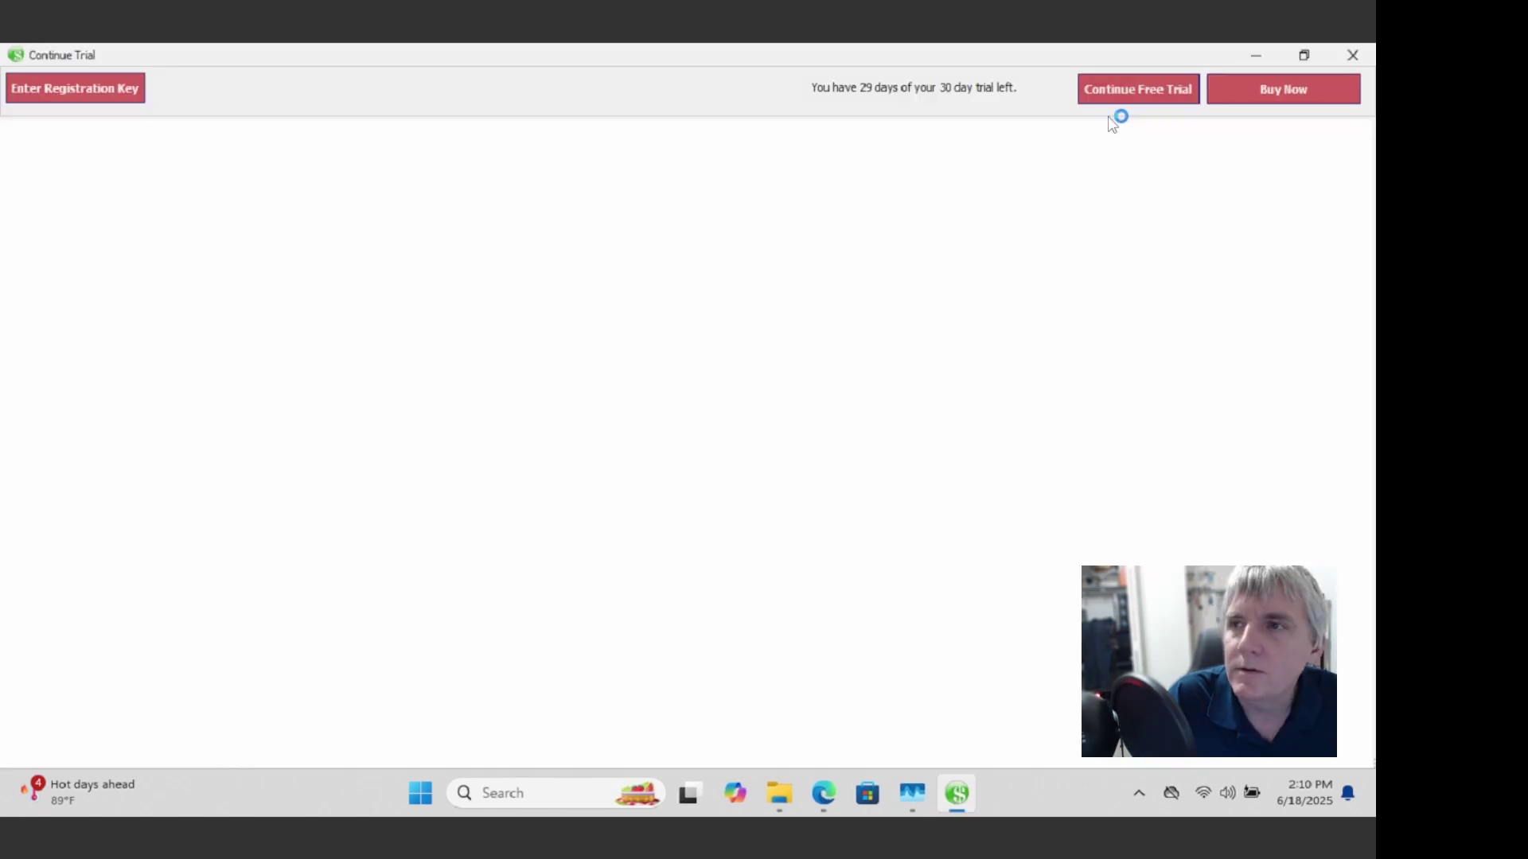
Step: Continue the free trial and unpin the Store app from the taskbar
{"action": "left_click", "coordinate": [1122, 94]}
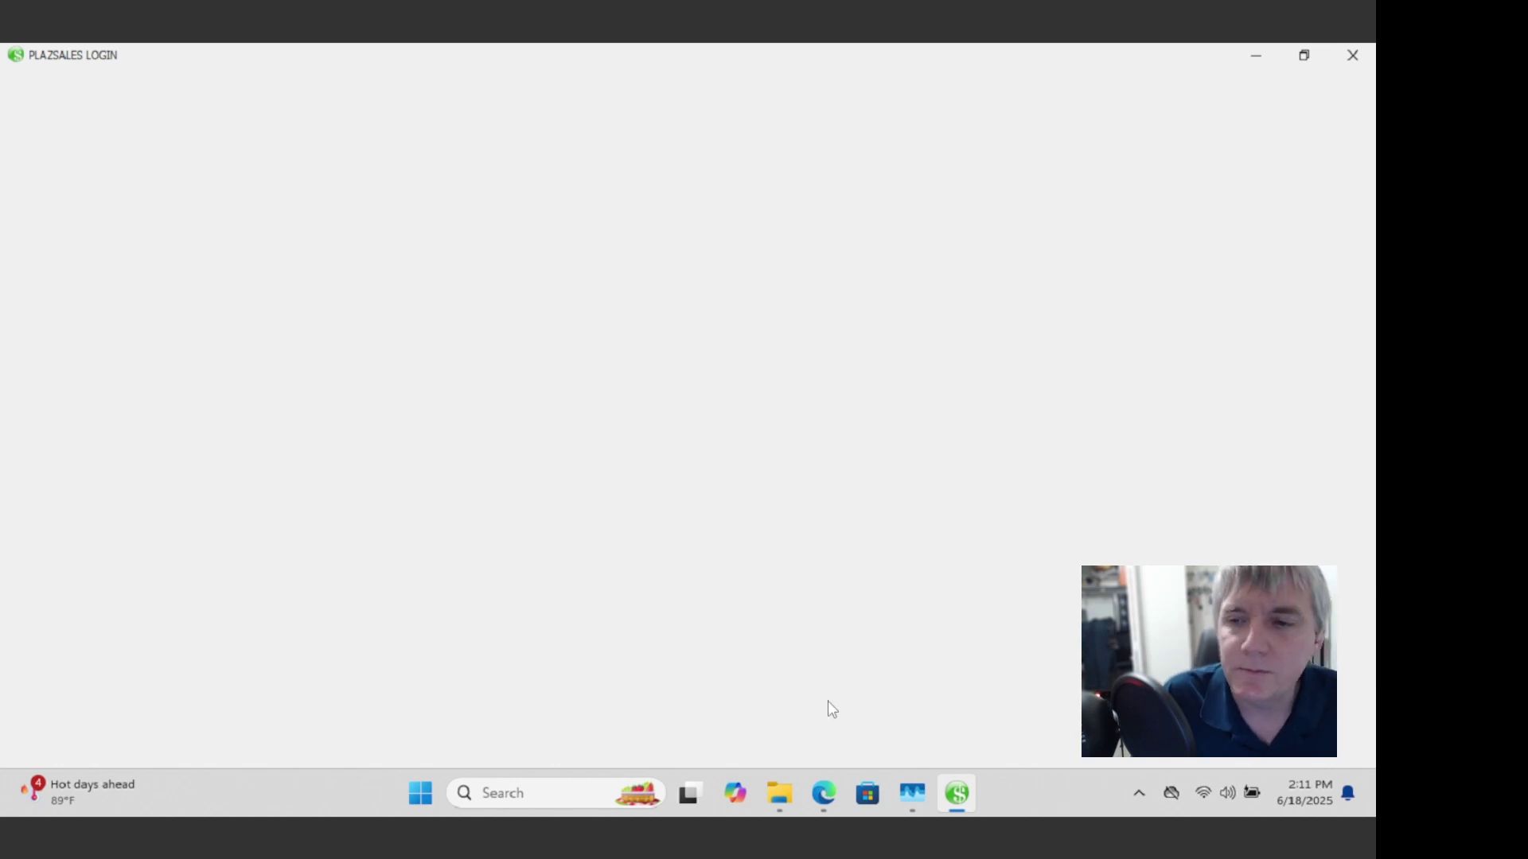
{"action": "right_click", "coordinate": [869, 804]}
{"action": "left_click", "coordinate": [805, 733]}
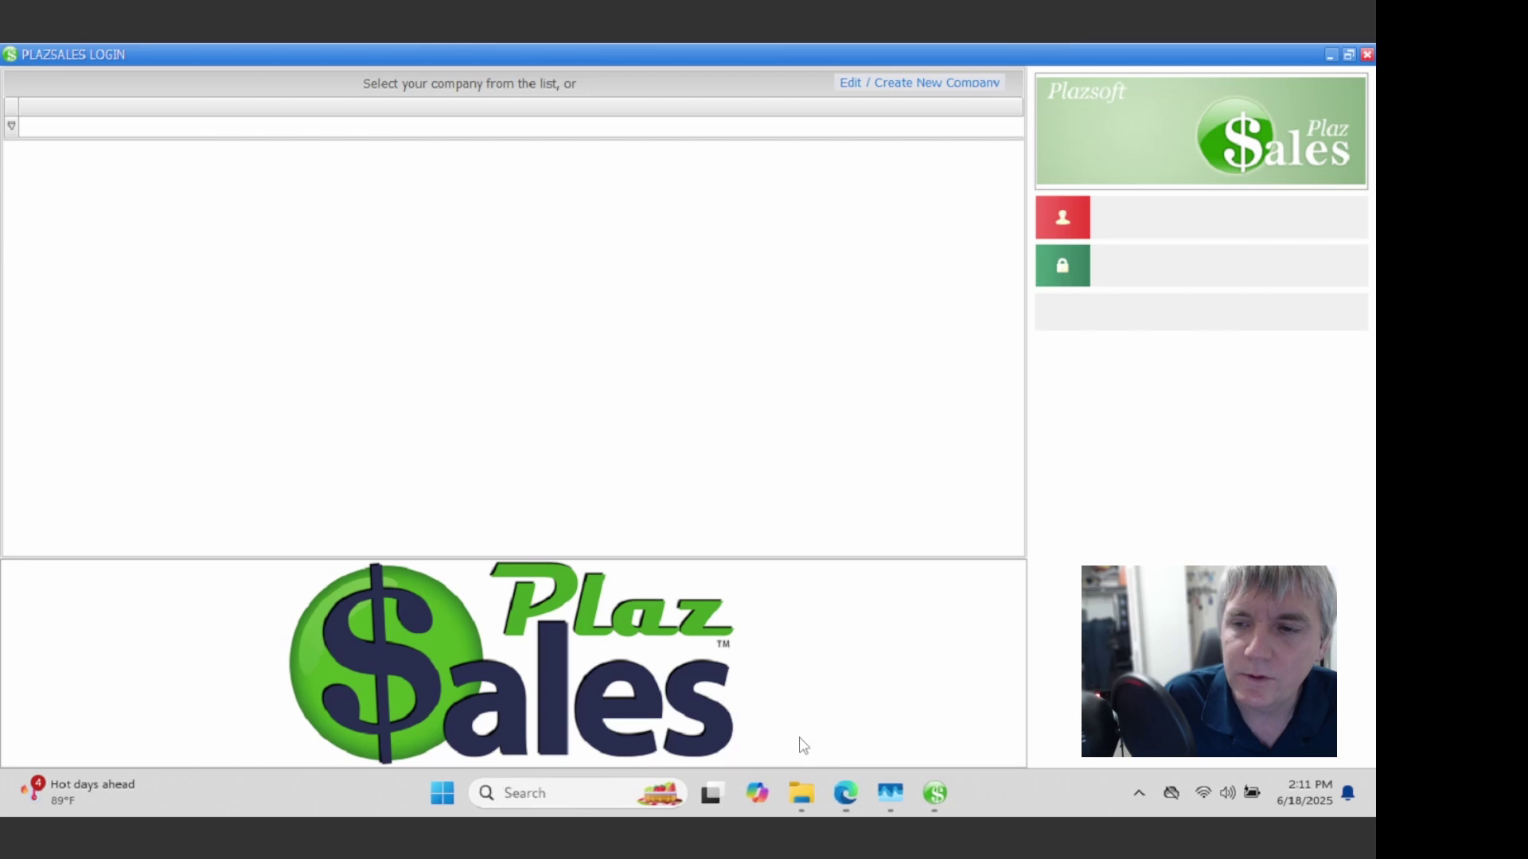
Step: Unpin Copilot from the taskbar while the login window loads
{"action": "right_click", "coordinate": [756, 789]}
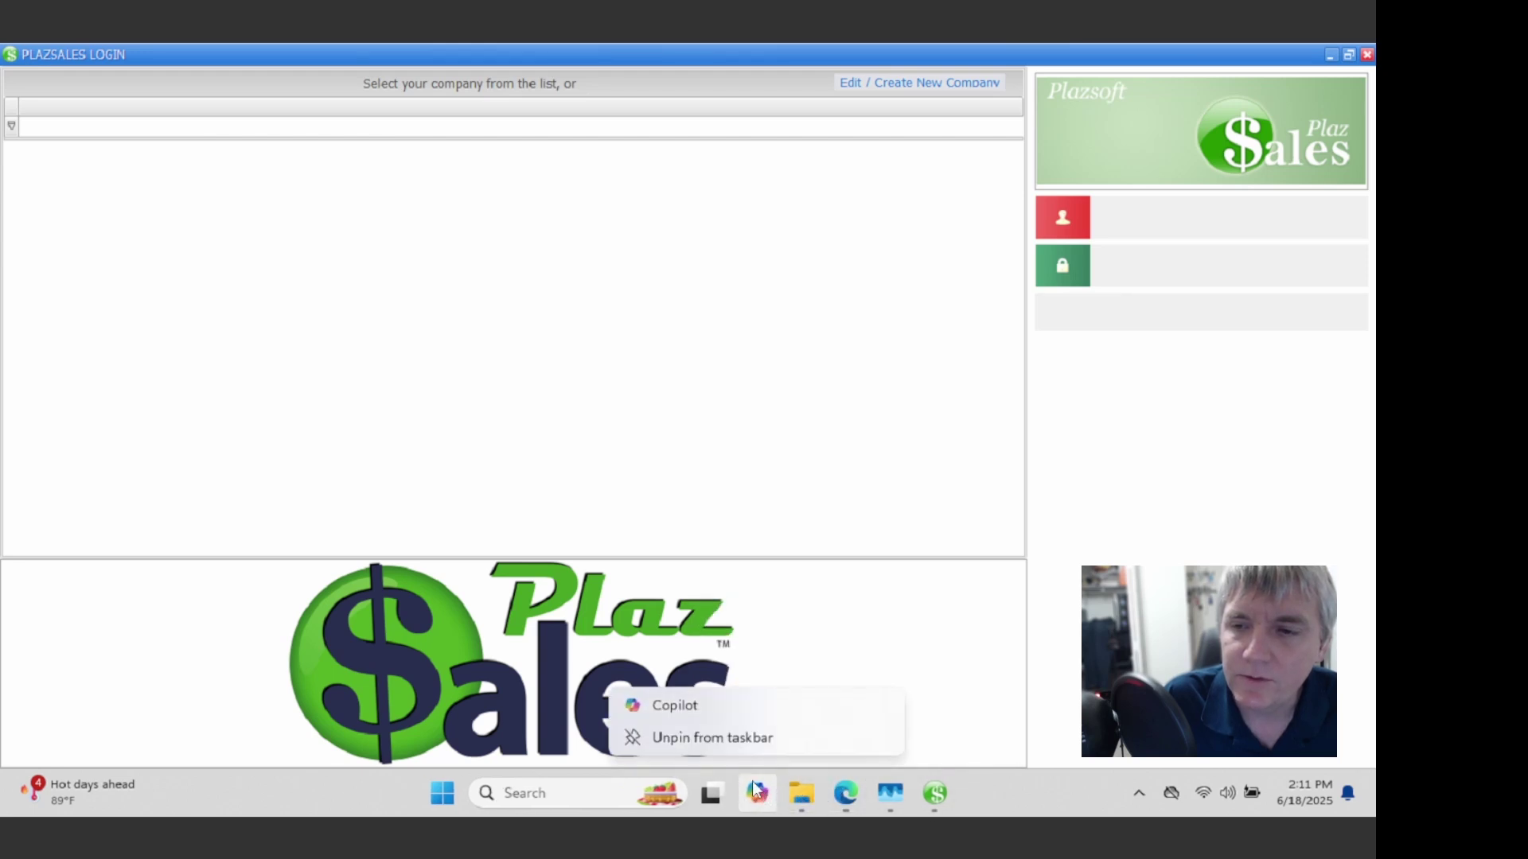
{"action": "left_click", "coordinate": [704, 747]}
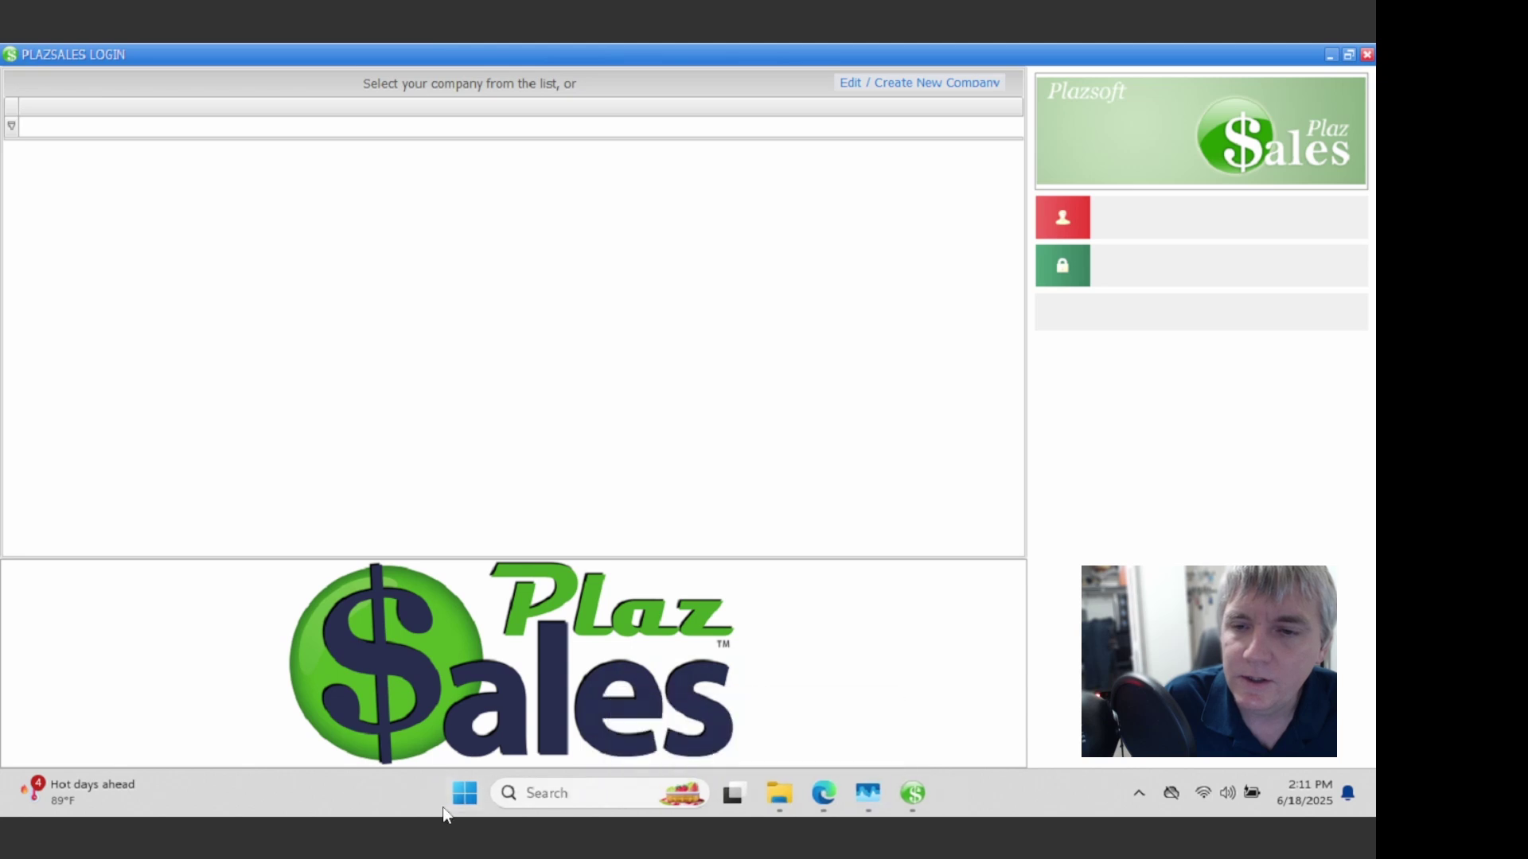
{"action": "mouse_move", "coordinate": [822, 796]}
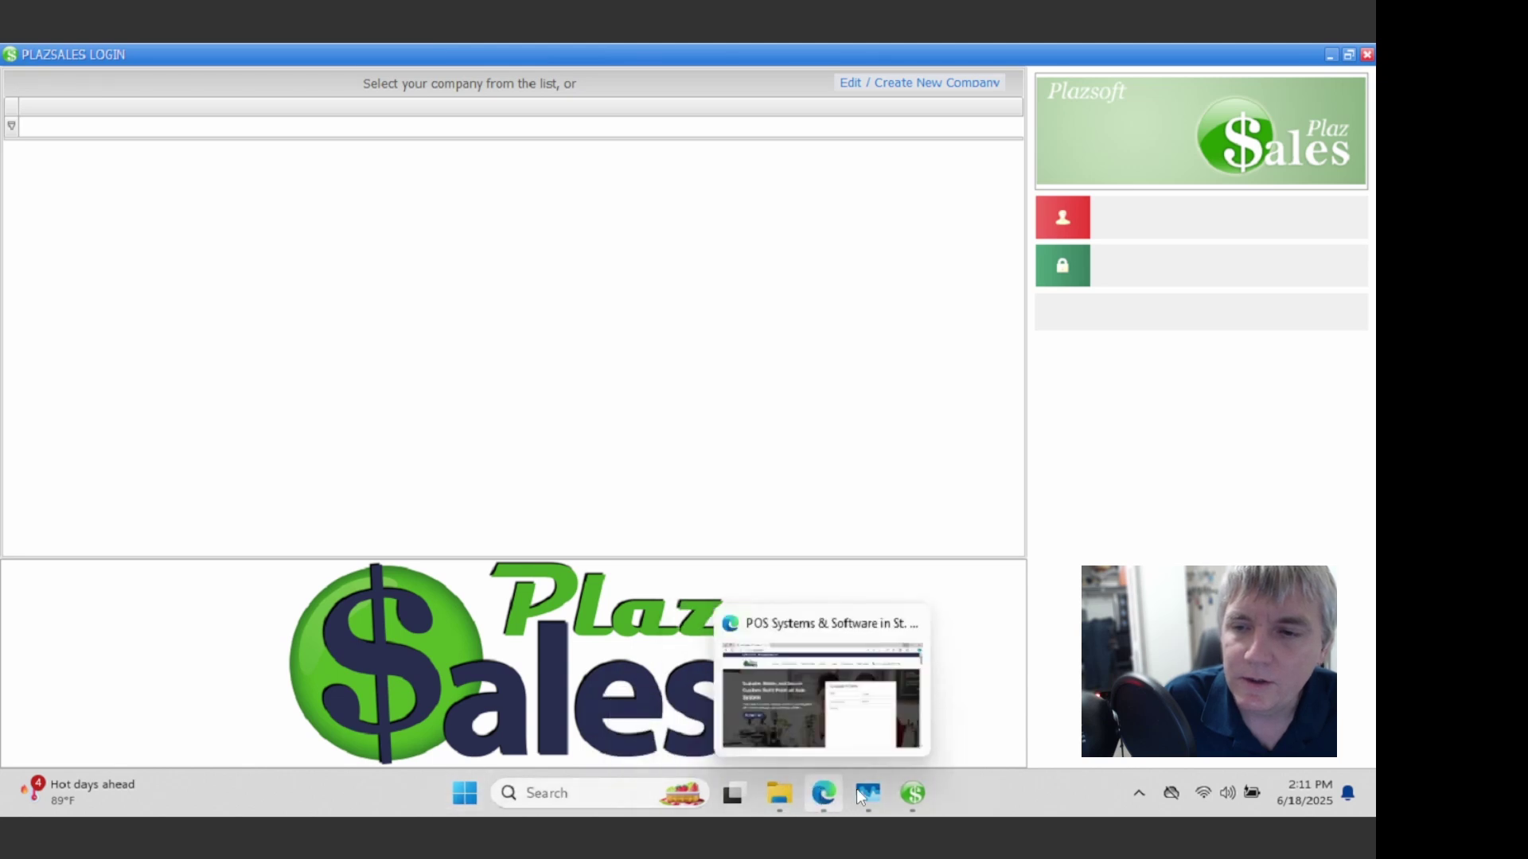
{"action": "mouse_move", "coordinate": [914, 793]}
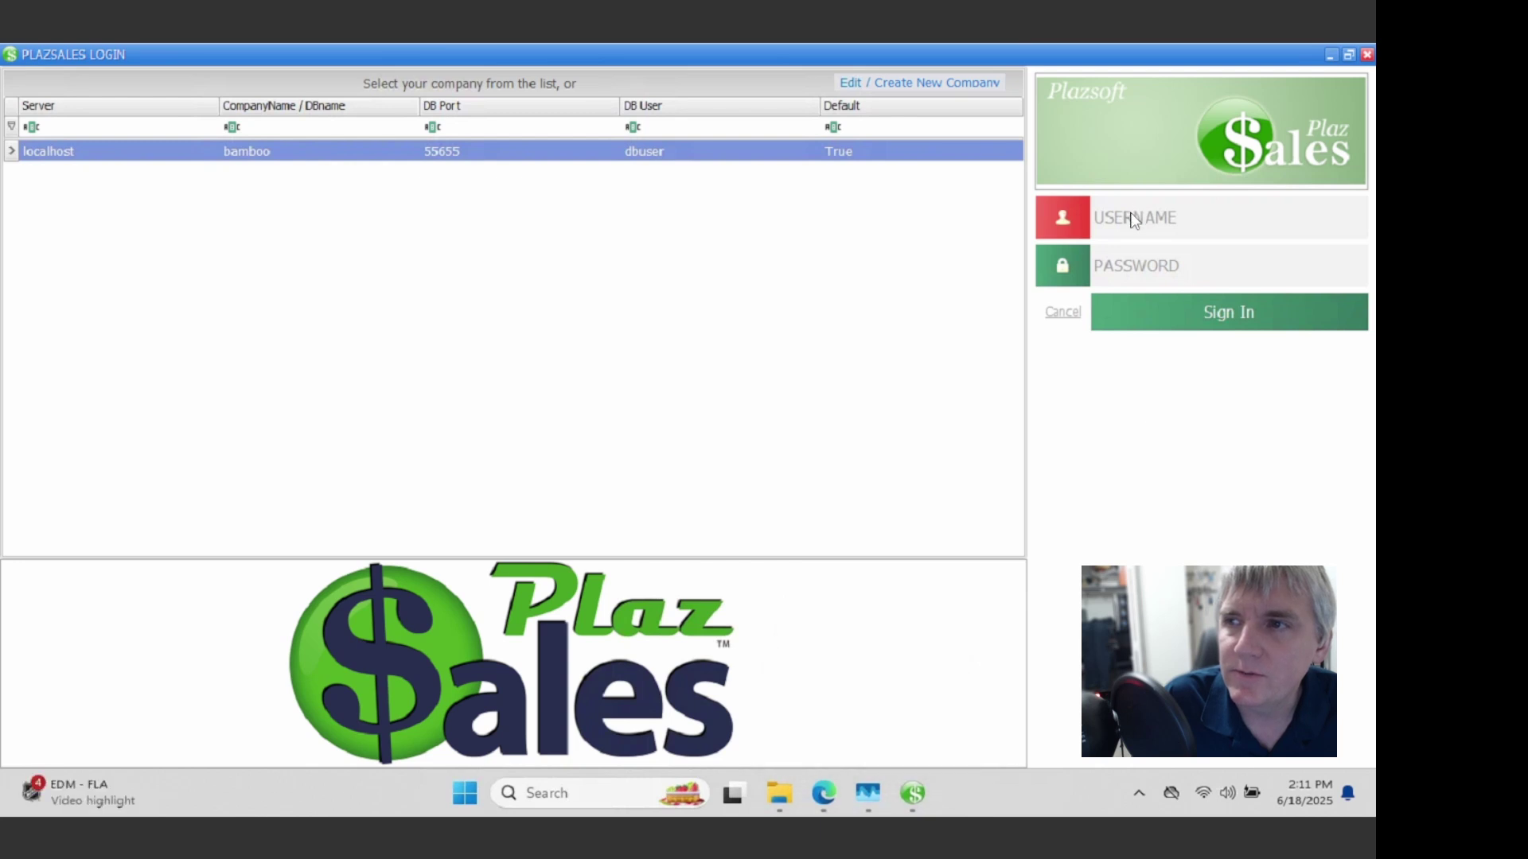
Step: Create a new company with company name and legal name both 'Bamboo'
{"action": "left_click", "coordinate": [1141, 794]}
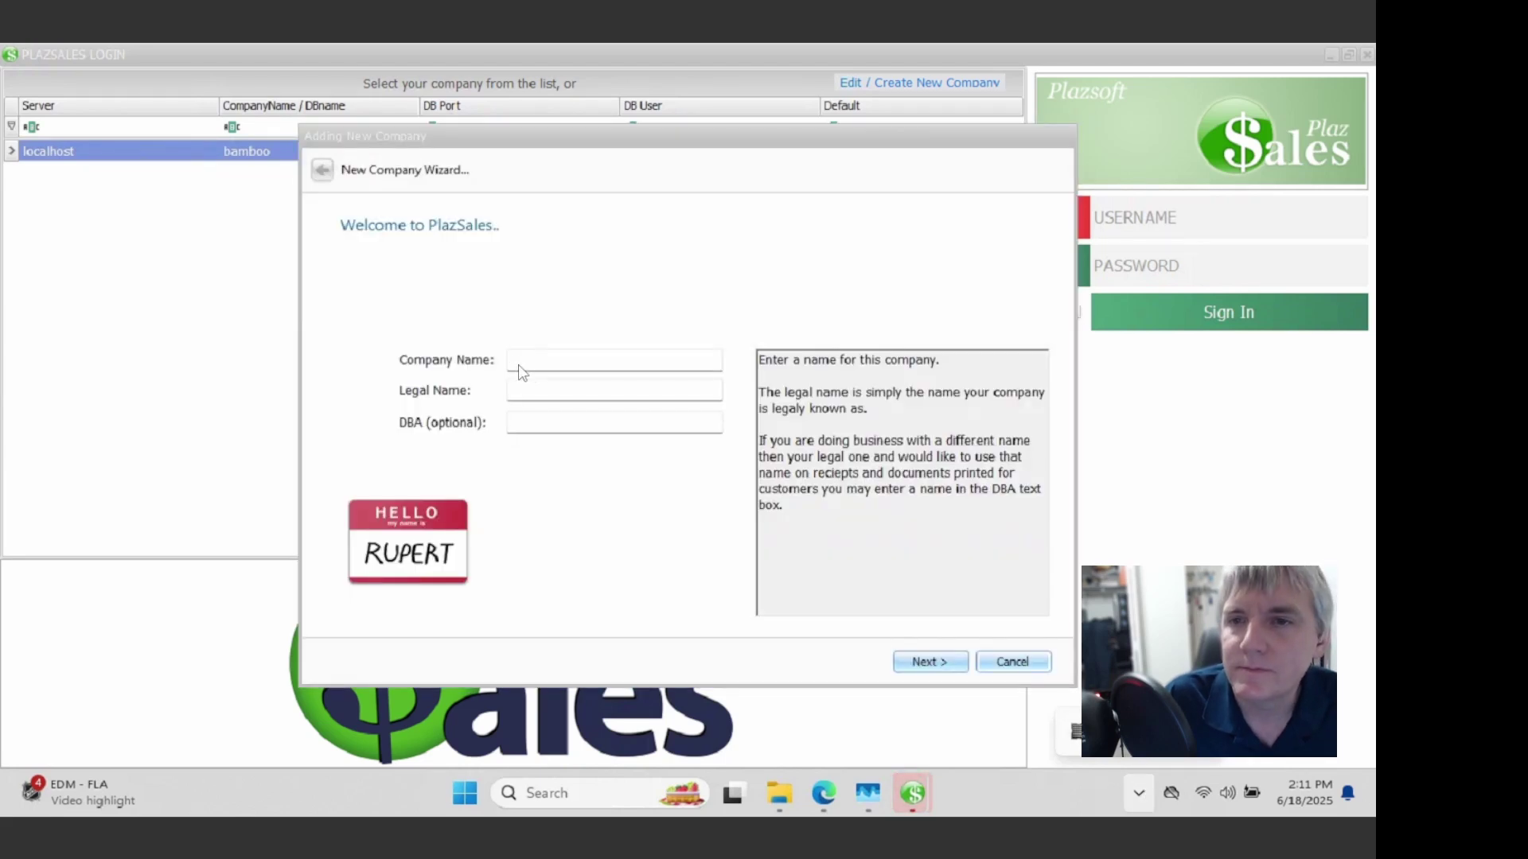
{"action": "left_click", "coordinate": [539, 363]}
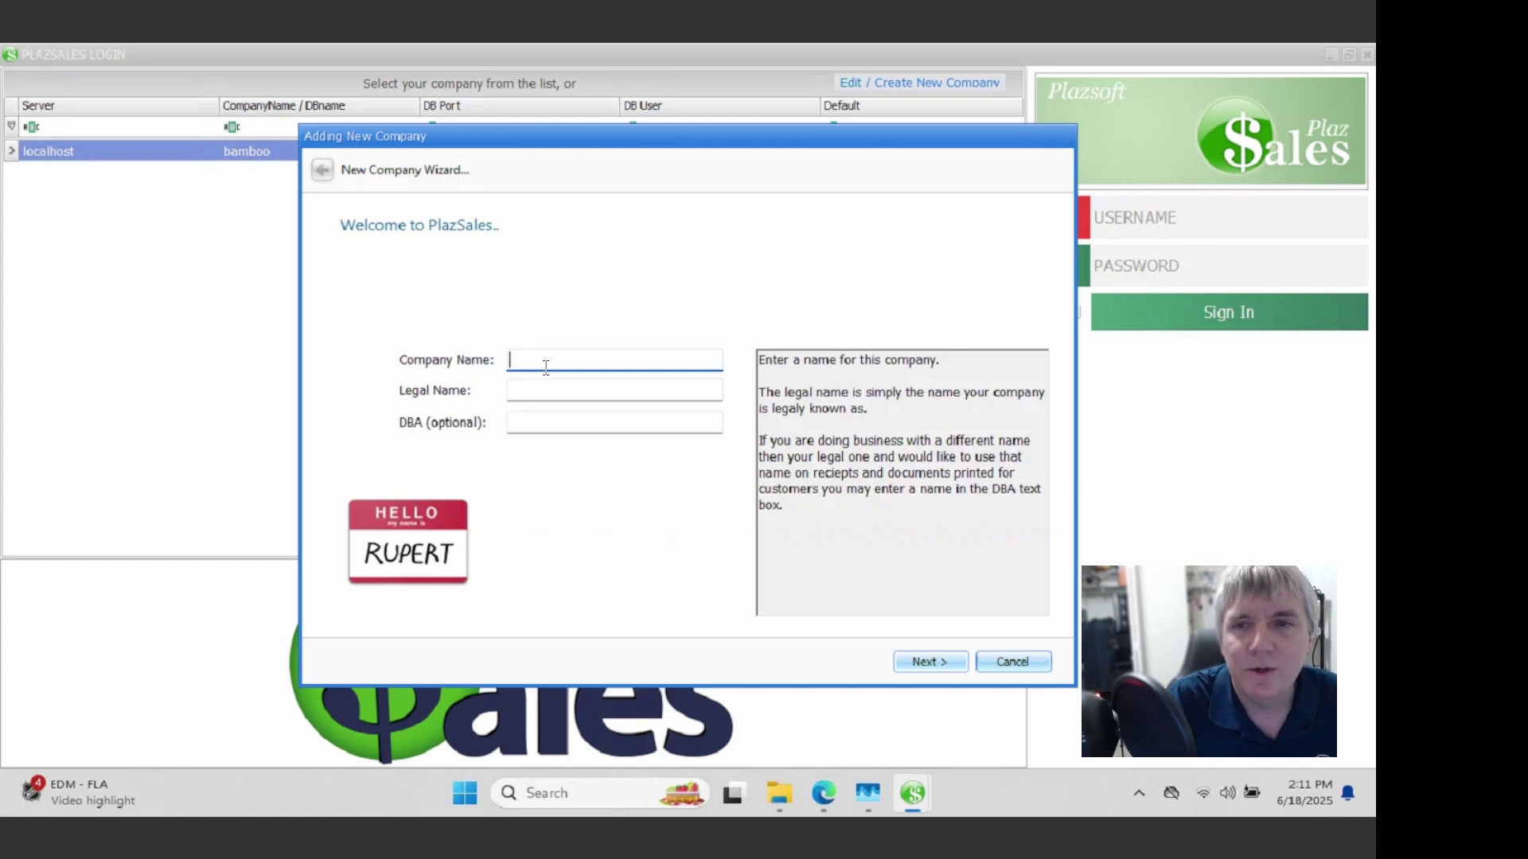
{"action": "type", "text": "Bamboo"}
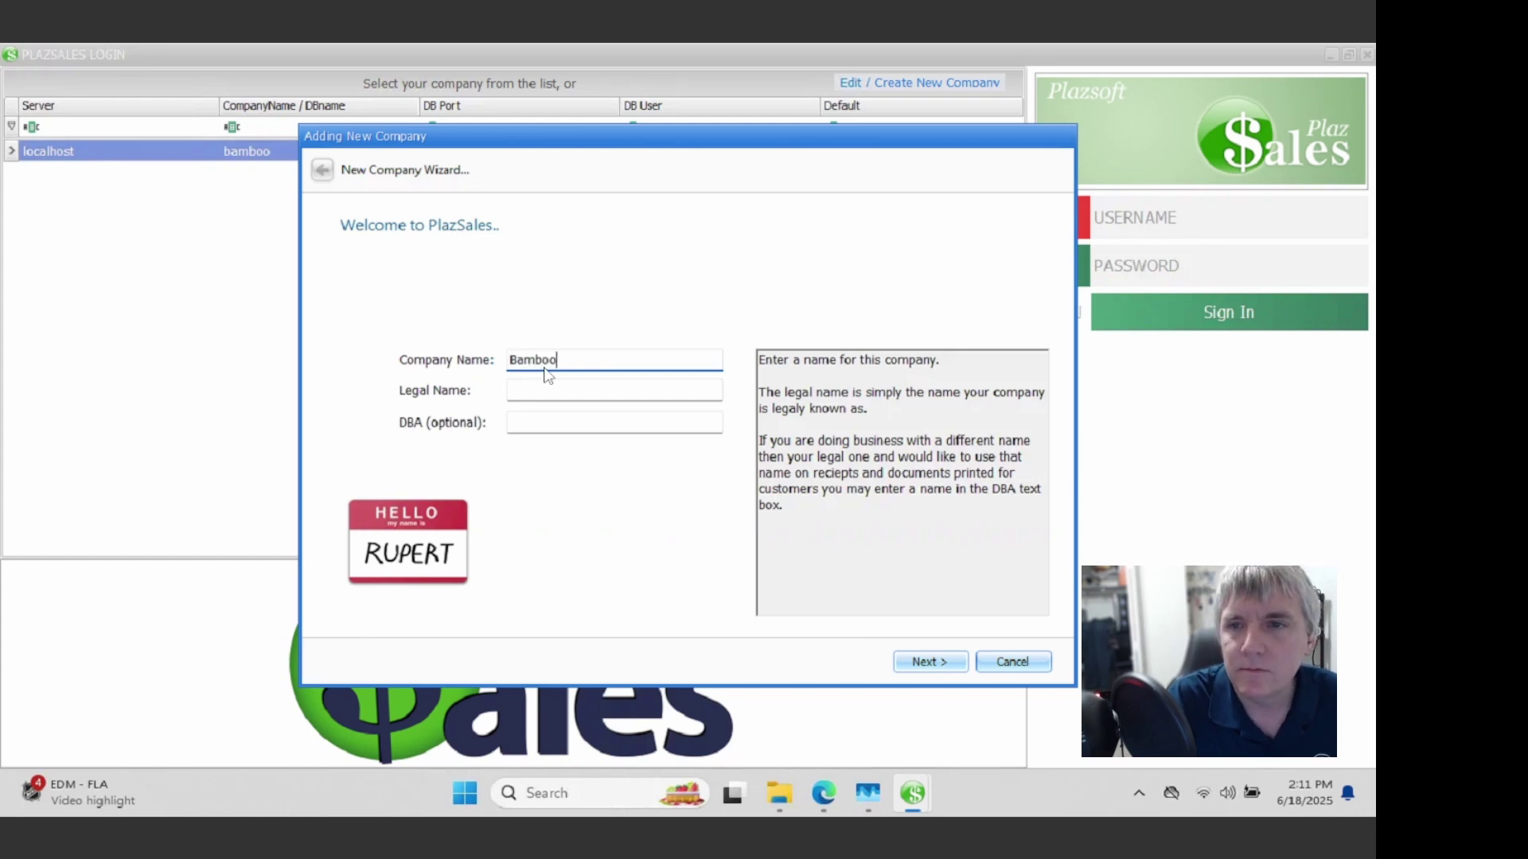
{"action": "double_click", "coordinate": [546, 366]}
{"action": "key", "text": "ctrl+c"}
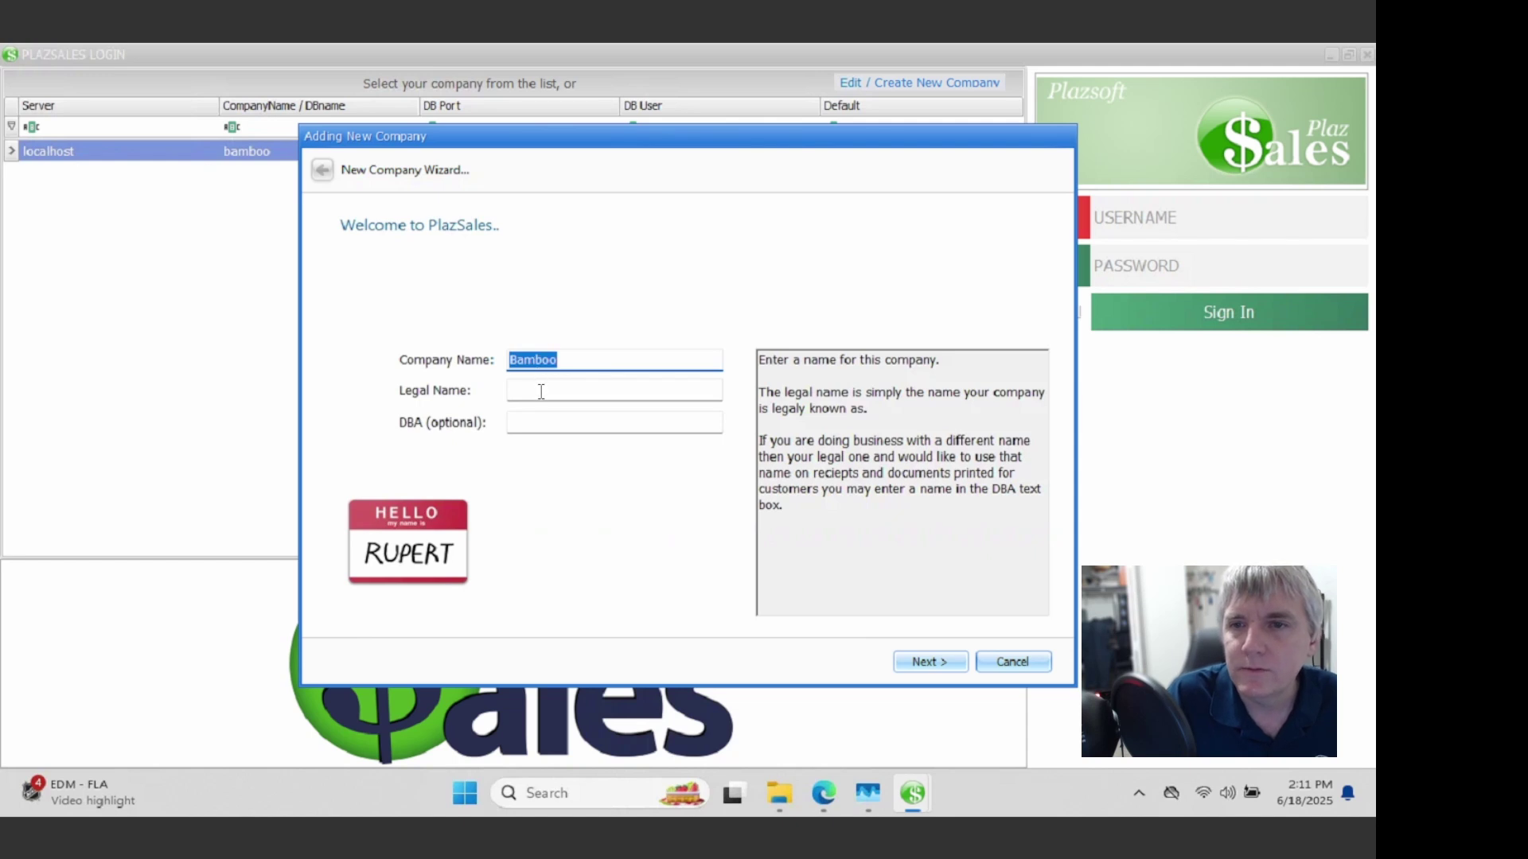
{"action": "left_click", "coordinate": [546, 388]}
{"action": "key", "text": "ctrl+v"}
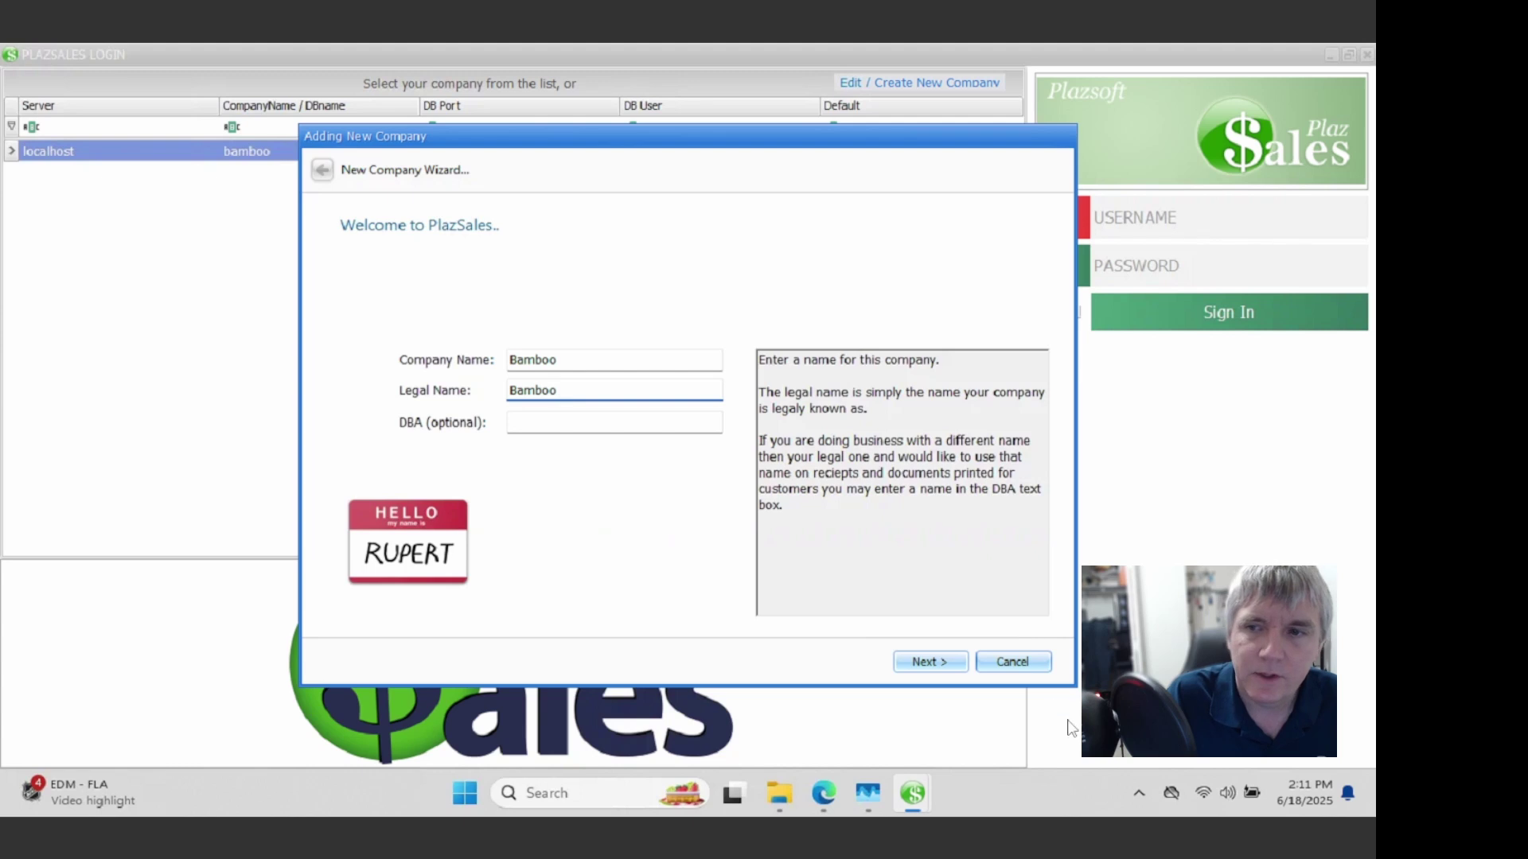
{"action": "left_click", "coordinate": [937, 660]}
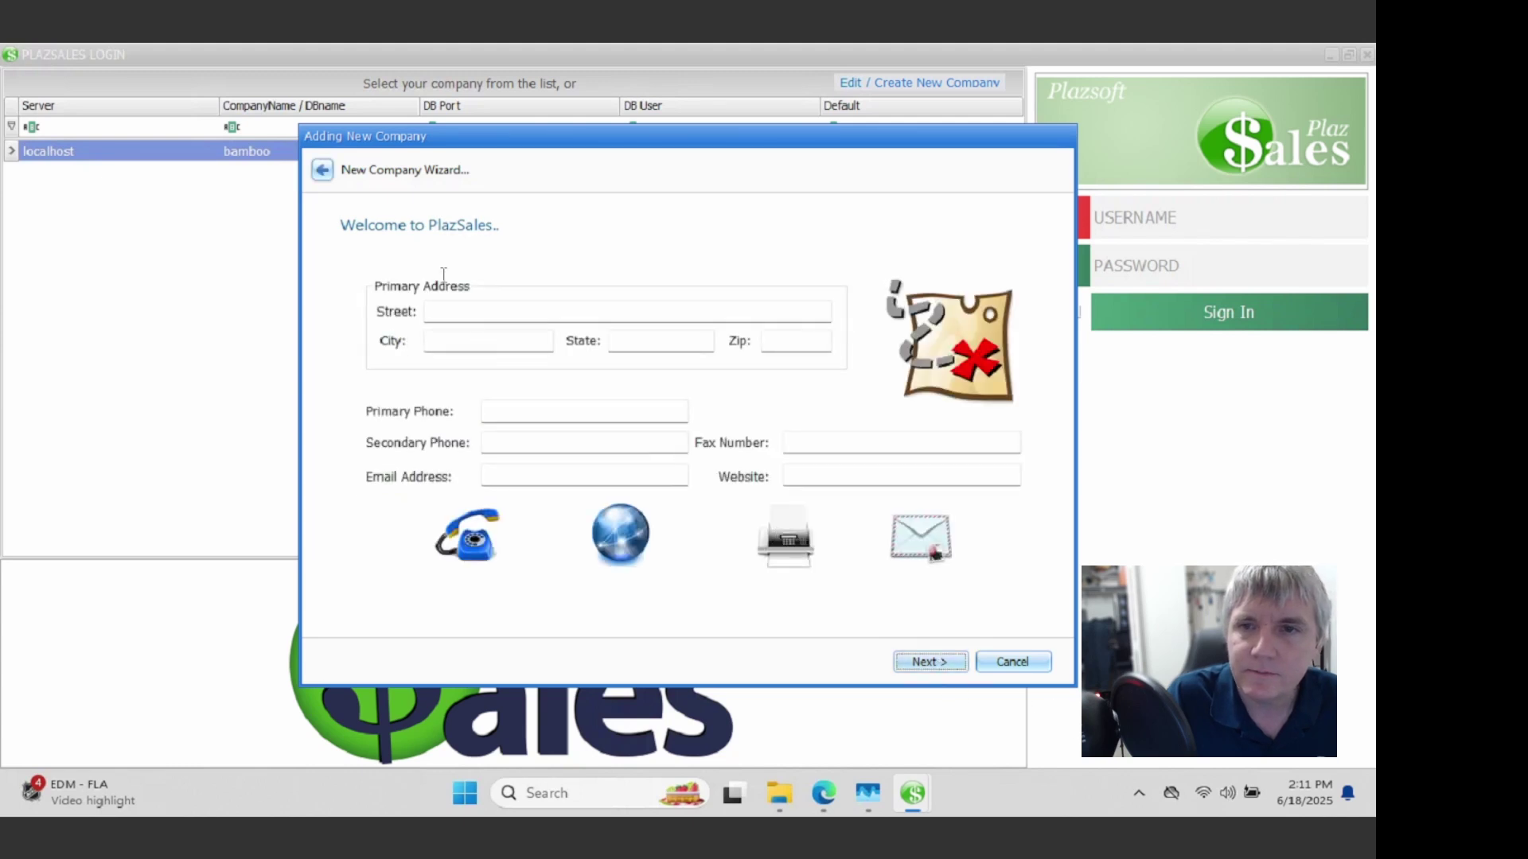
Step: Enter the company's street, city, state, zip code and primary phone number
{"action": "left_click", "coordinate": [470, 315]}
{"action": "type", "text": "123 "}
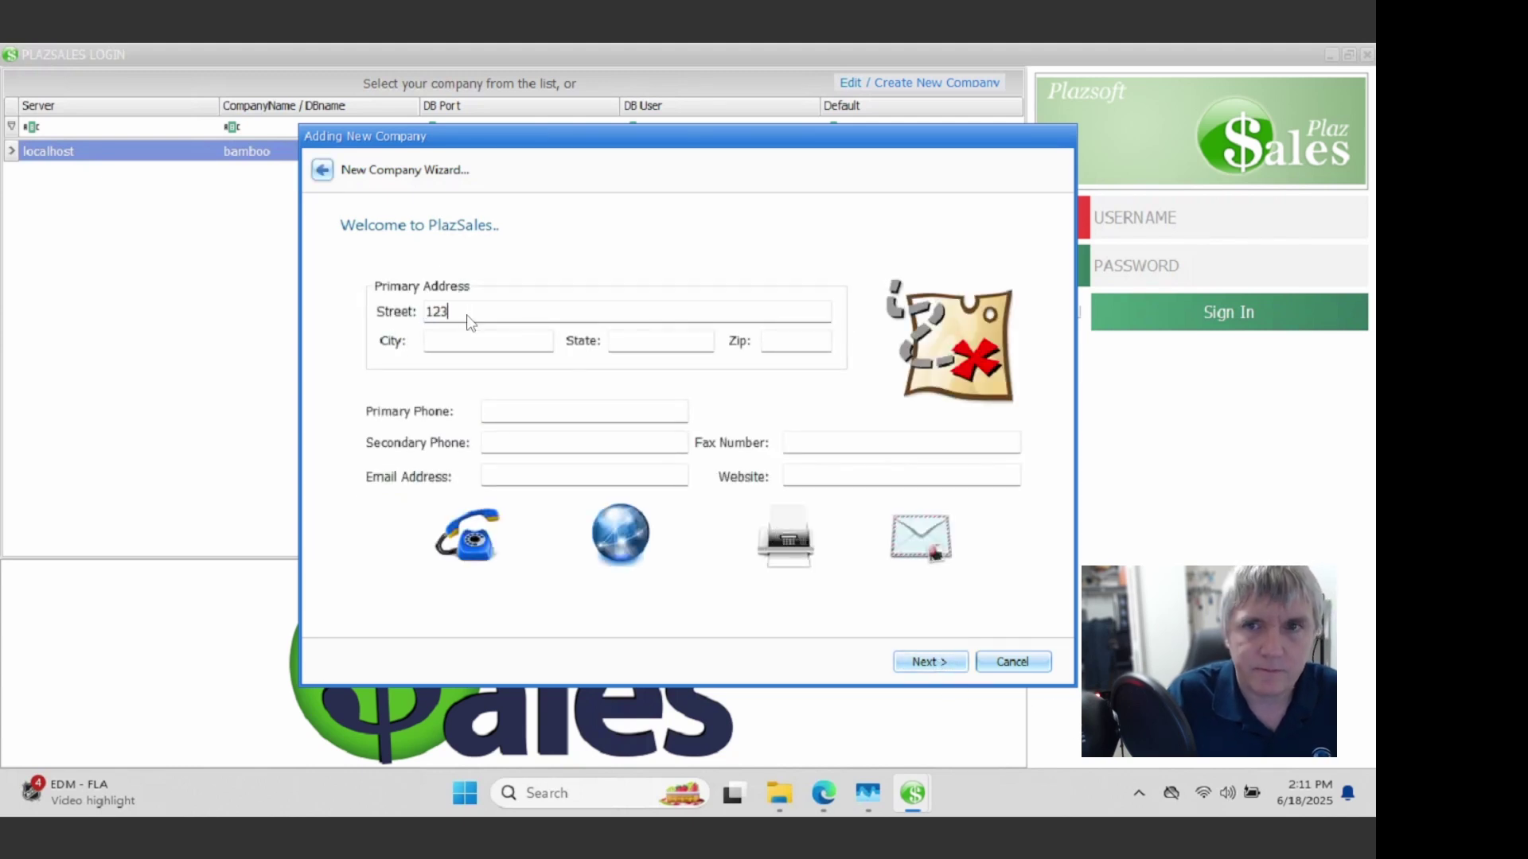
{"action": "type", "text": "Main St"}
{"action": "key", "text": "Tab"}
{"action": "type", "text": "Sarasota"}
{"action": "key", "text": "Tab"}
{"action": "type", "text": "FL"}
{"action": "key", "text": "Tab"}
{"action": "type", "text": "34229"}
{"action": "key", "text": "Tab"}
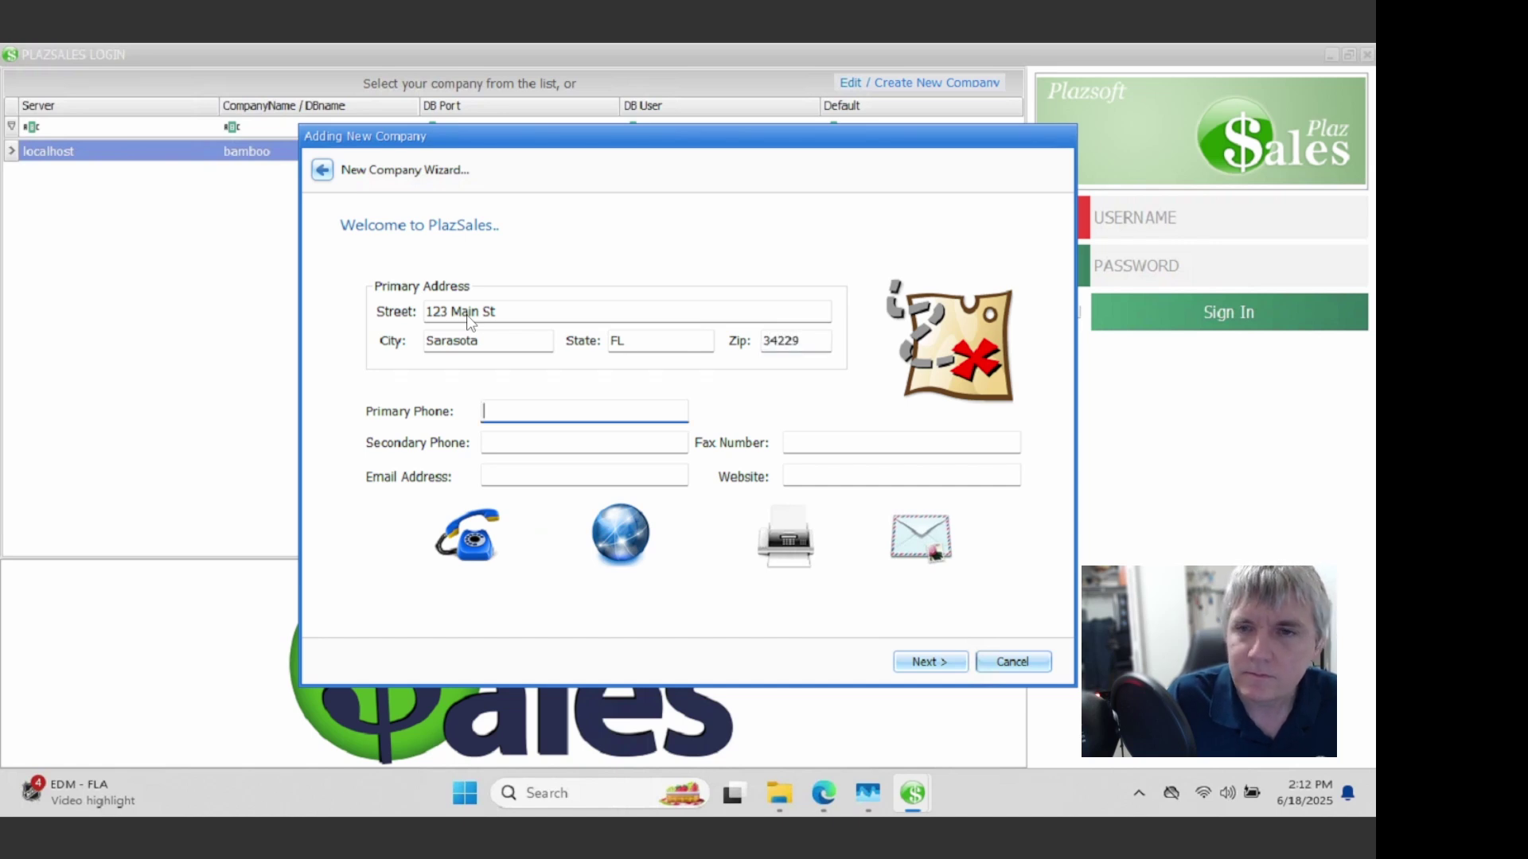
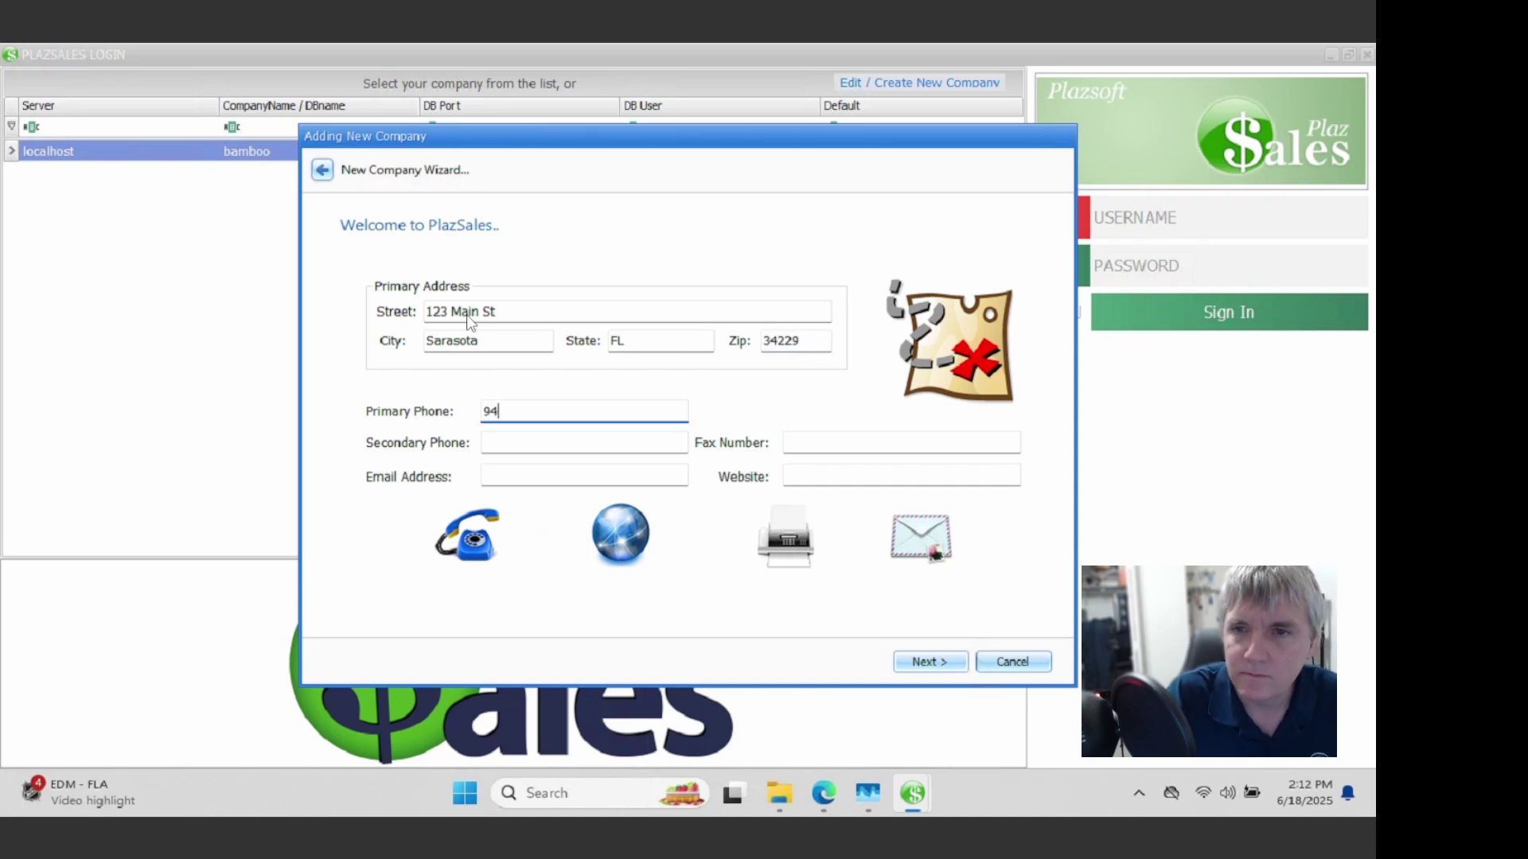
{"action": "key", "text": "Tab"}
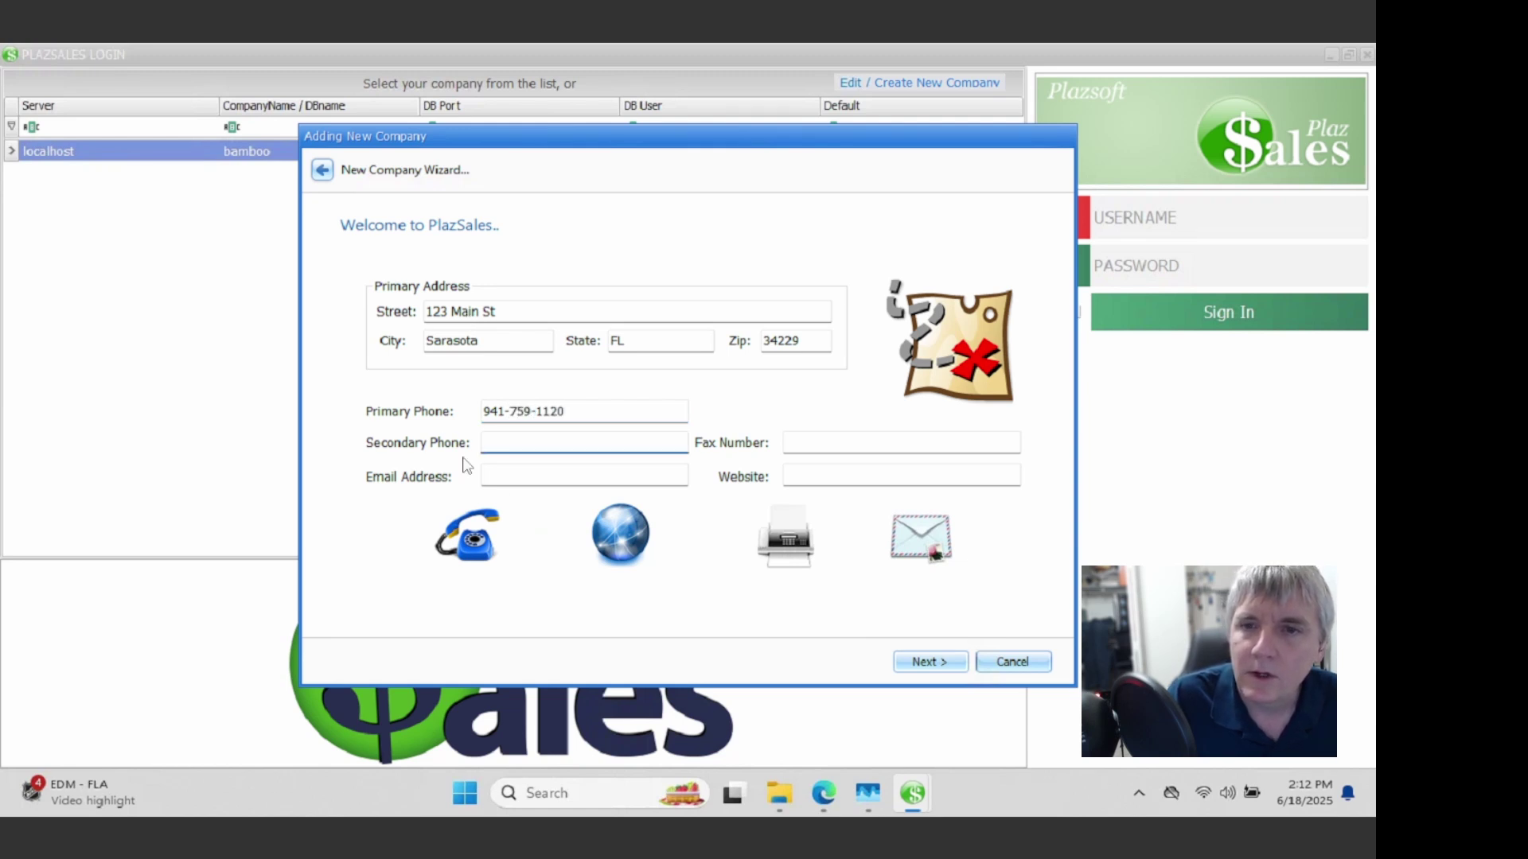
Step: Add the company's e-mail address and move on to sender email settings
{"action": "left_click", "coordinate": [533, 476]}
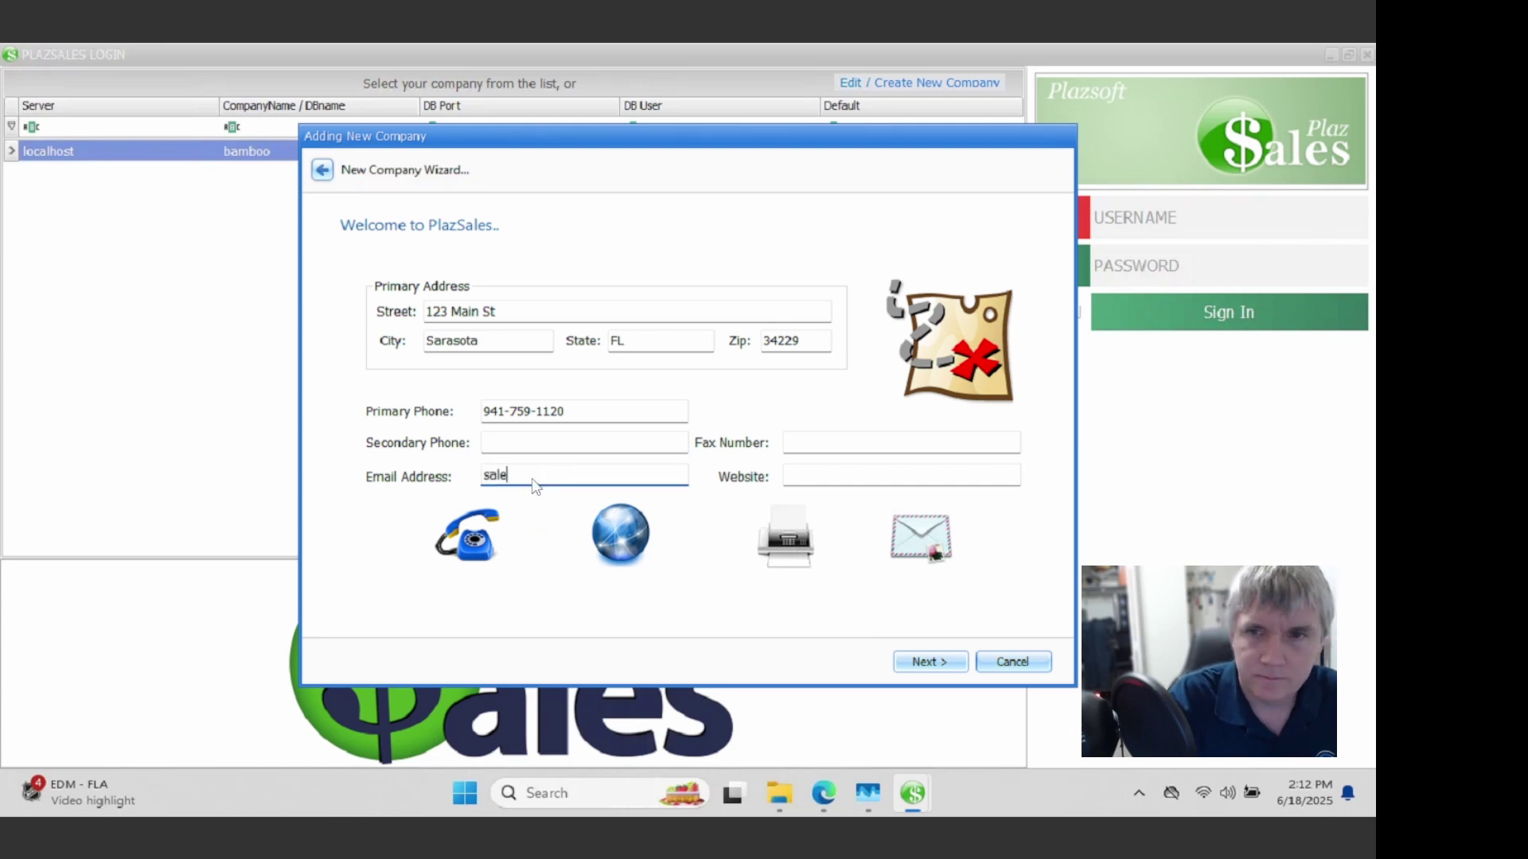
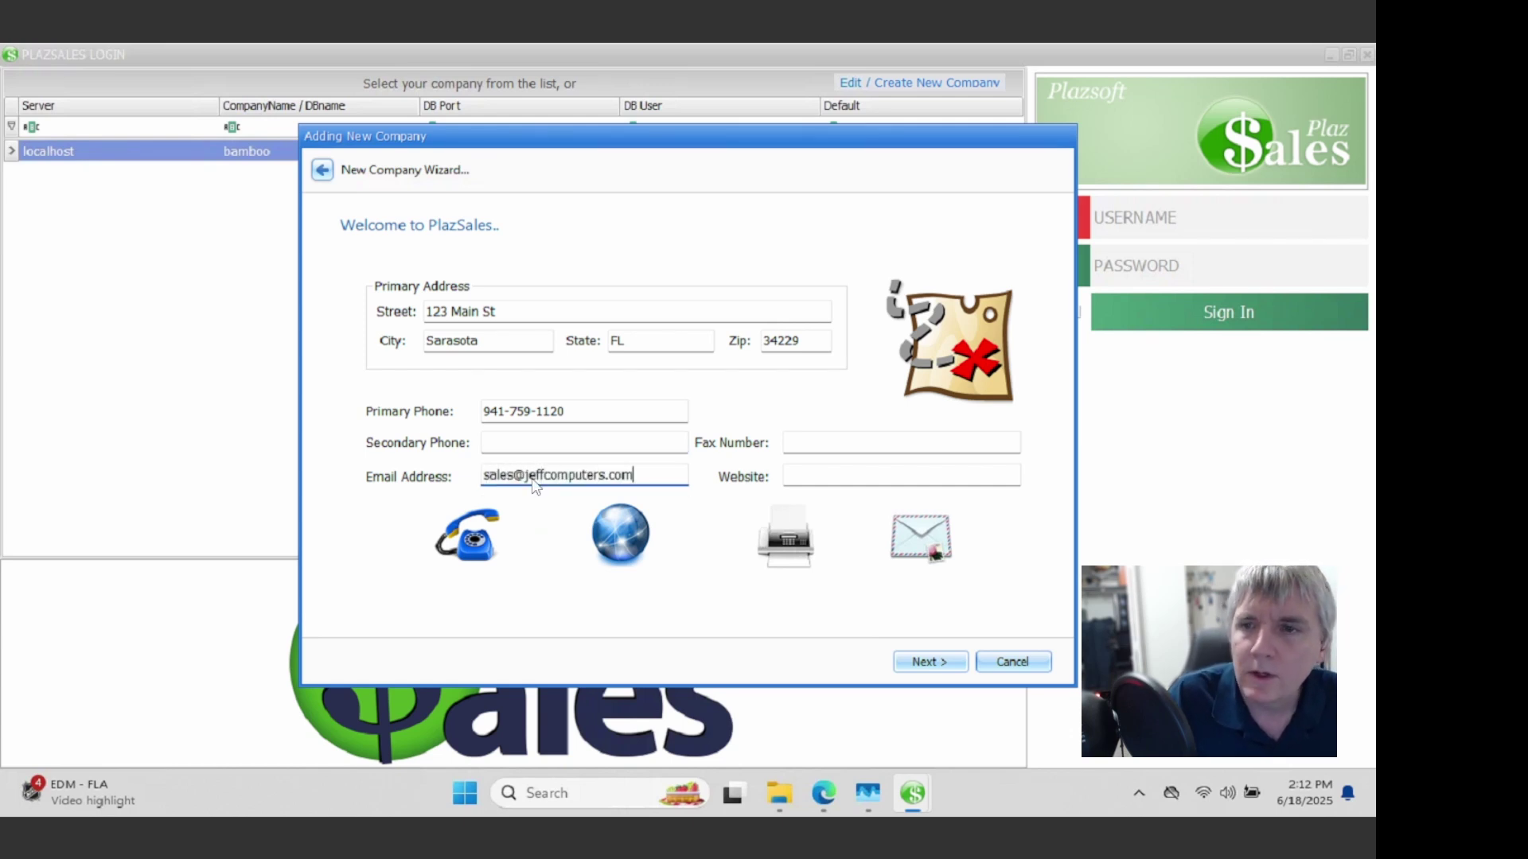
{"action": "left_click", "coordinate": [920, 661]}
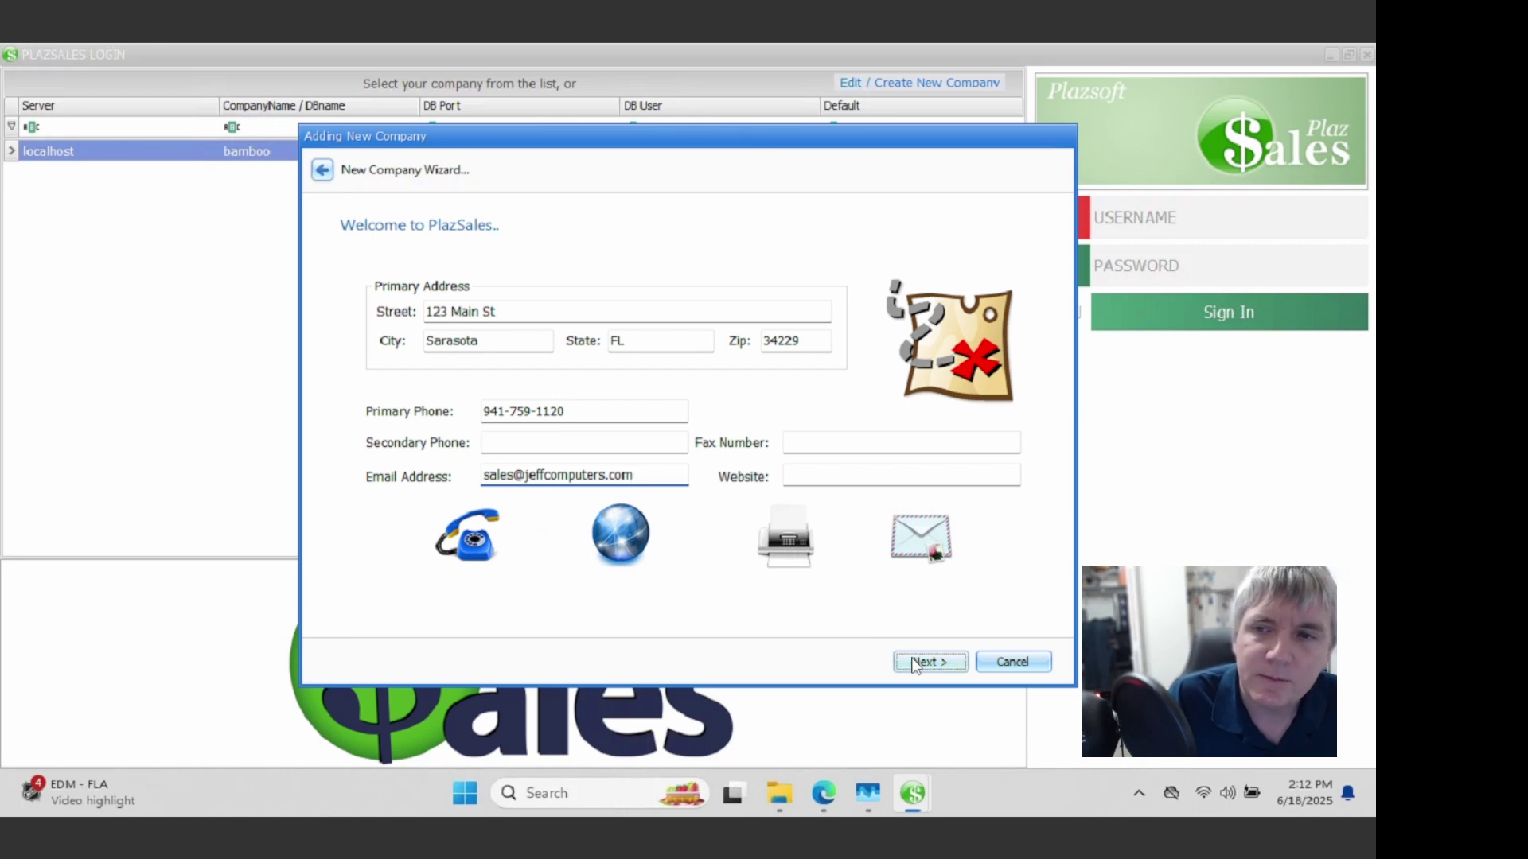
Step: Enter the sender e-mail account and its password
{"action": "left_click", "coordinate": [499, 303]}
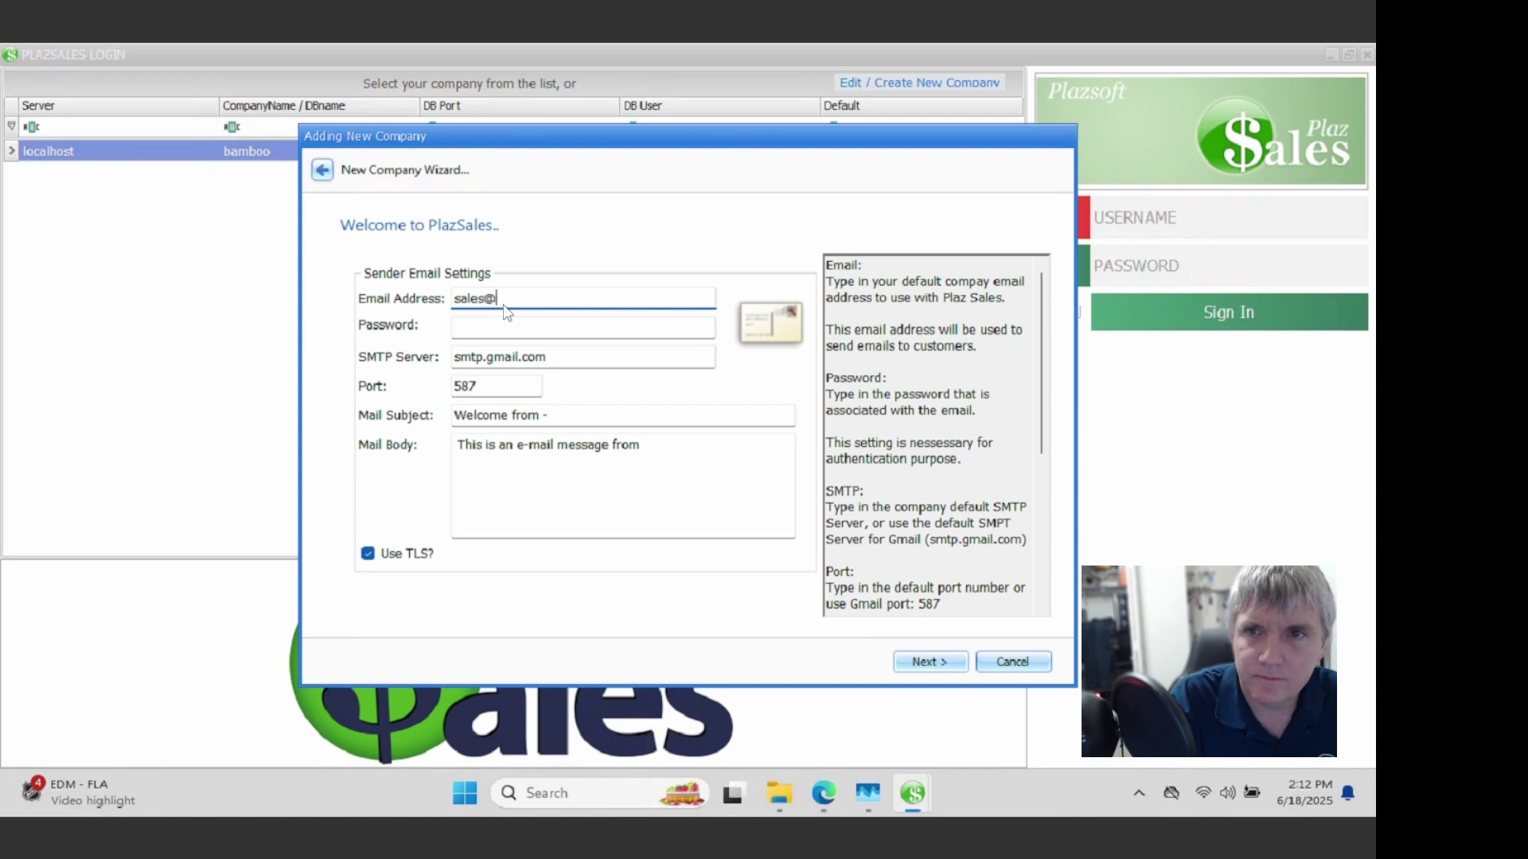
{"action": "key", "text": "Tab"}
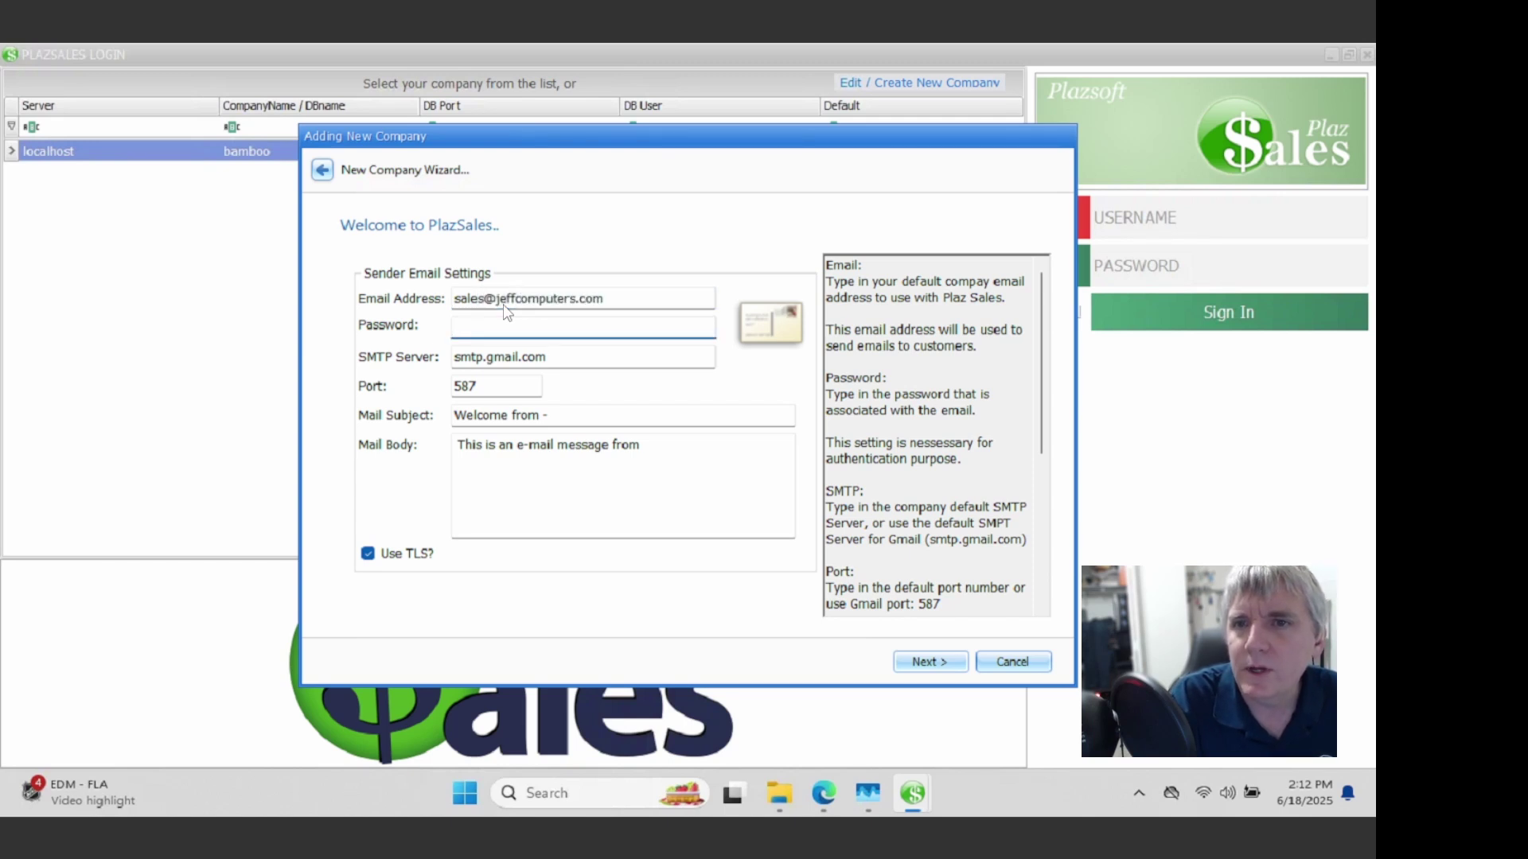
{"action": "type", "text": "****"}
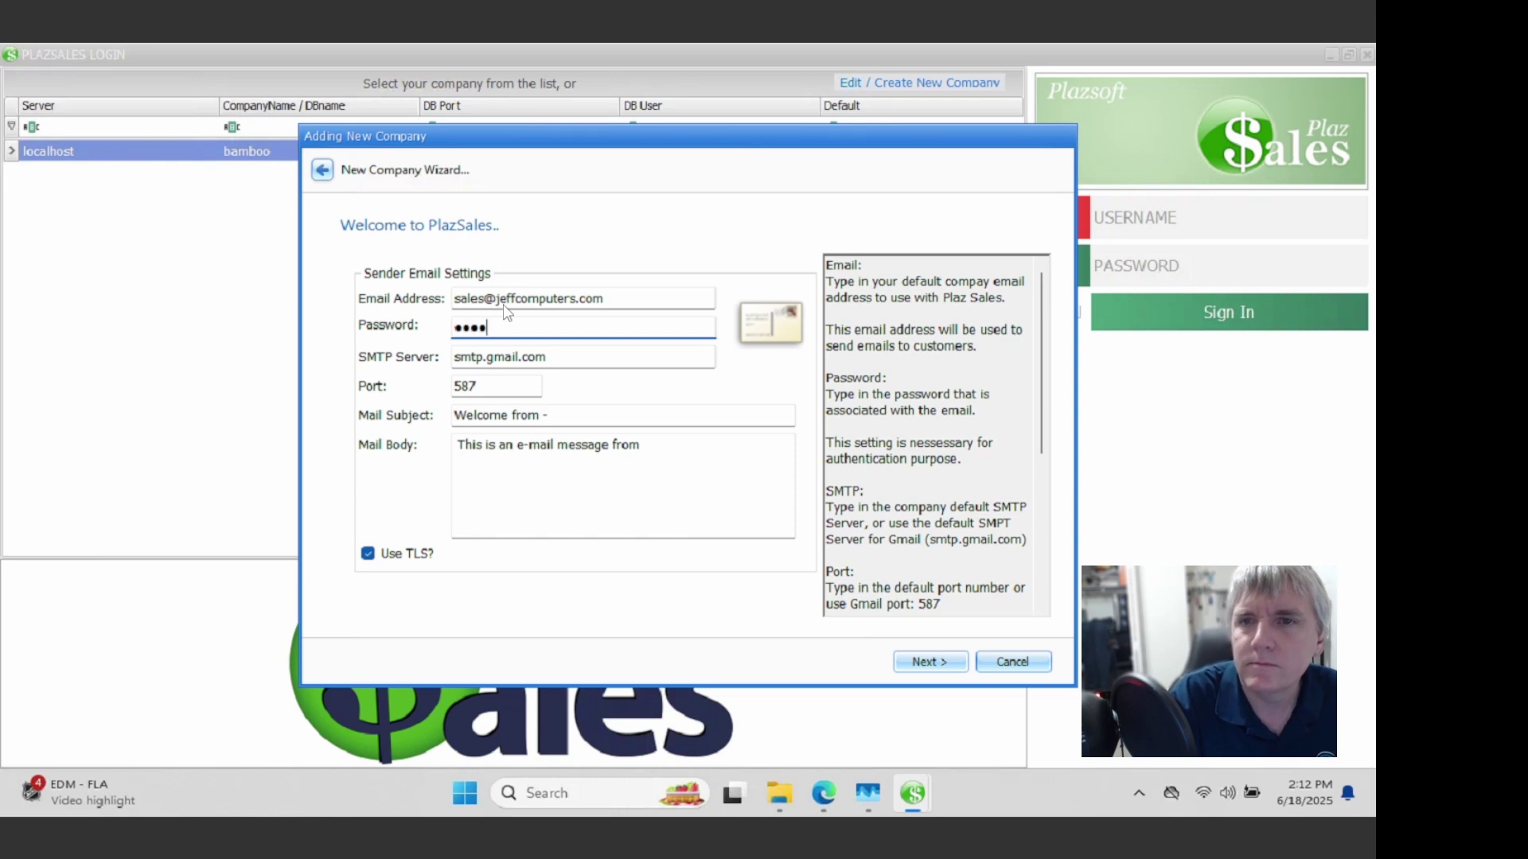
{"action": "left_click", "coordinate": [929, 662]}
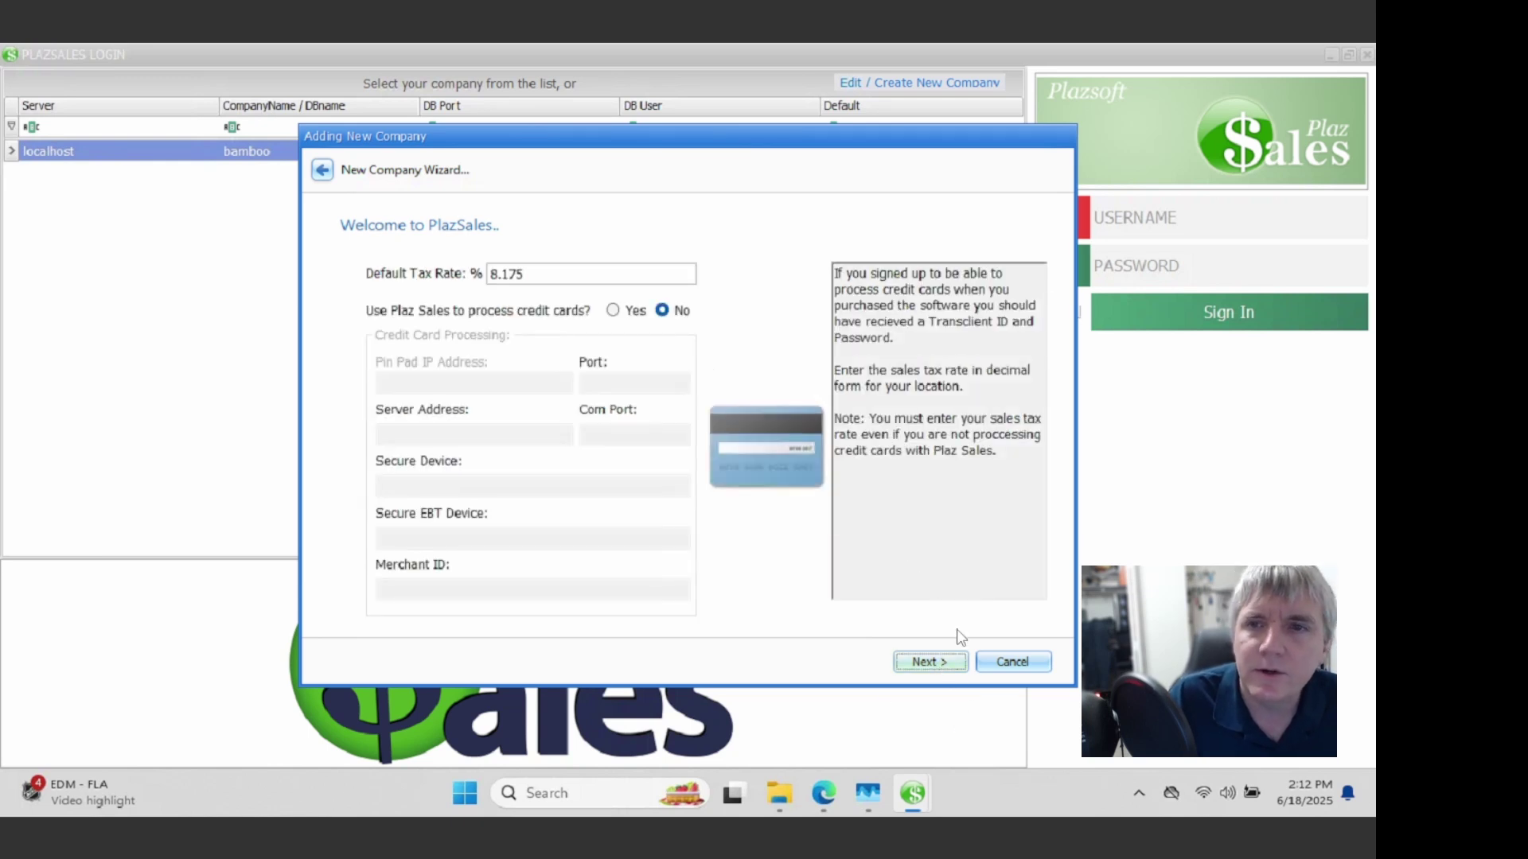
Step: Change the default tax rate from 8.175 to 7.00
{"action": "left_click_drag", "start_coordinate": [535, 279], "coordinate": [29, 296]}
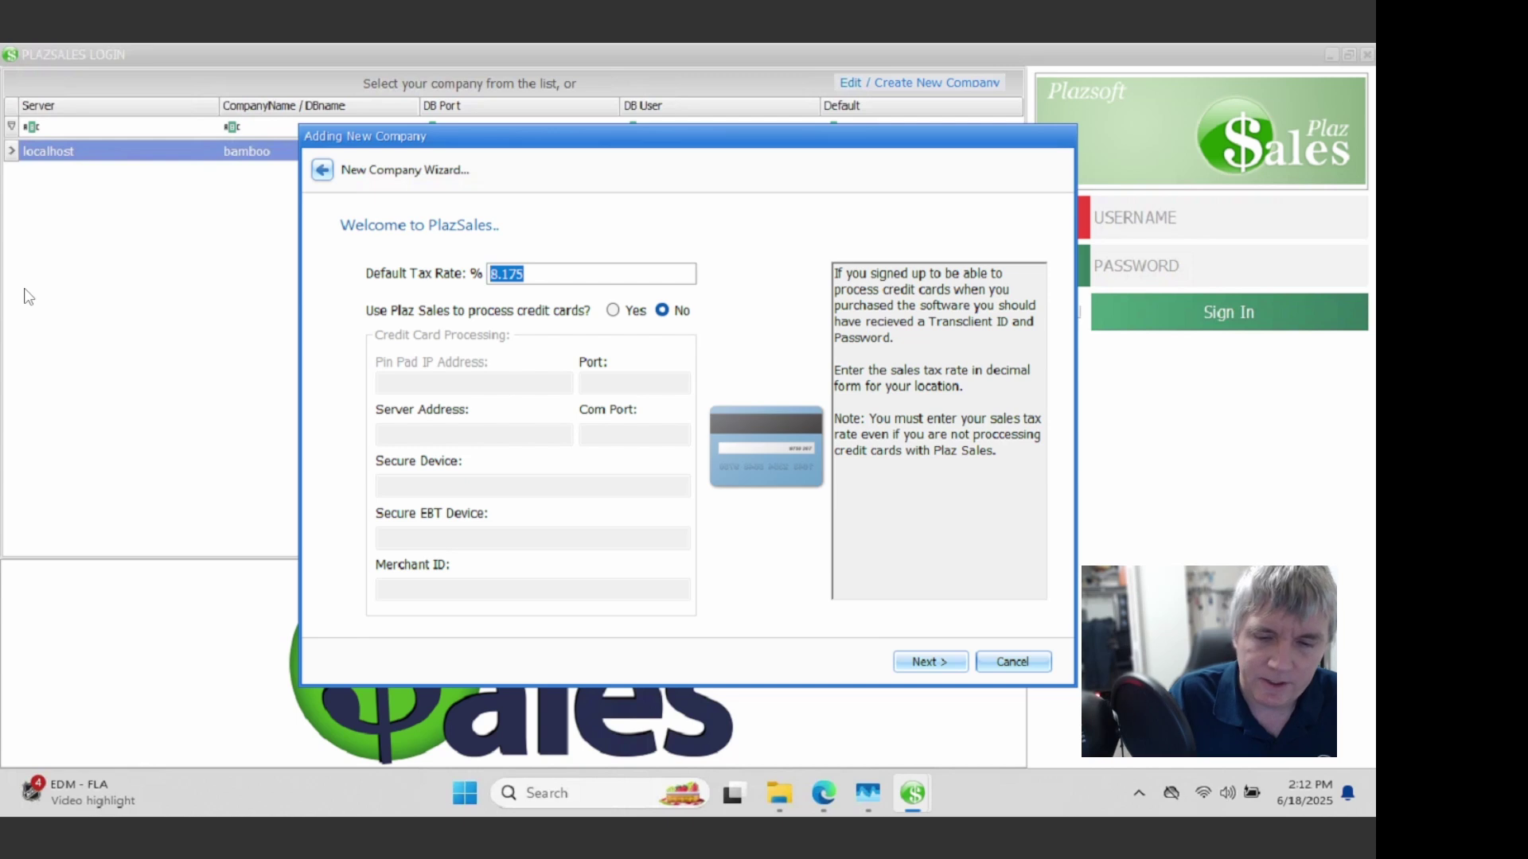
{"action": "type", "text": "7.00"}
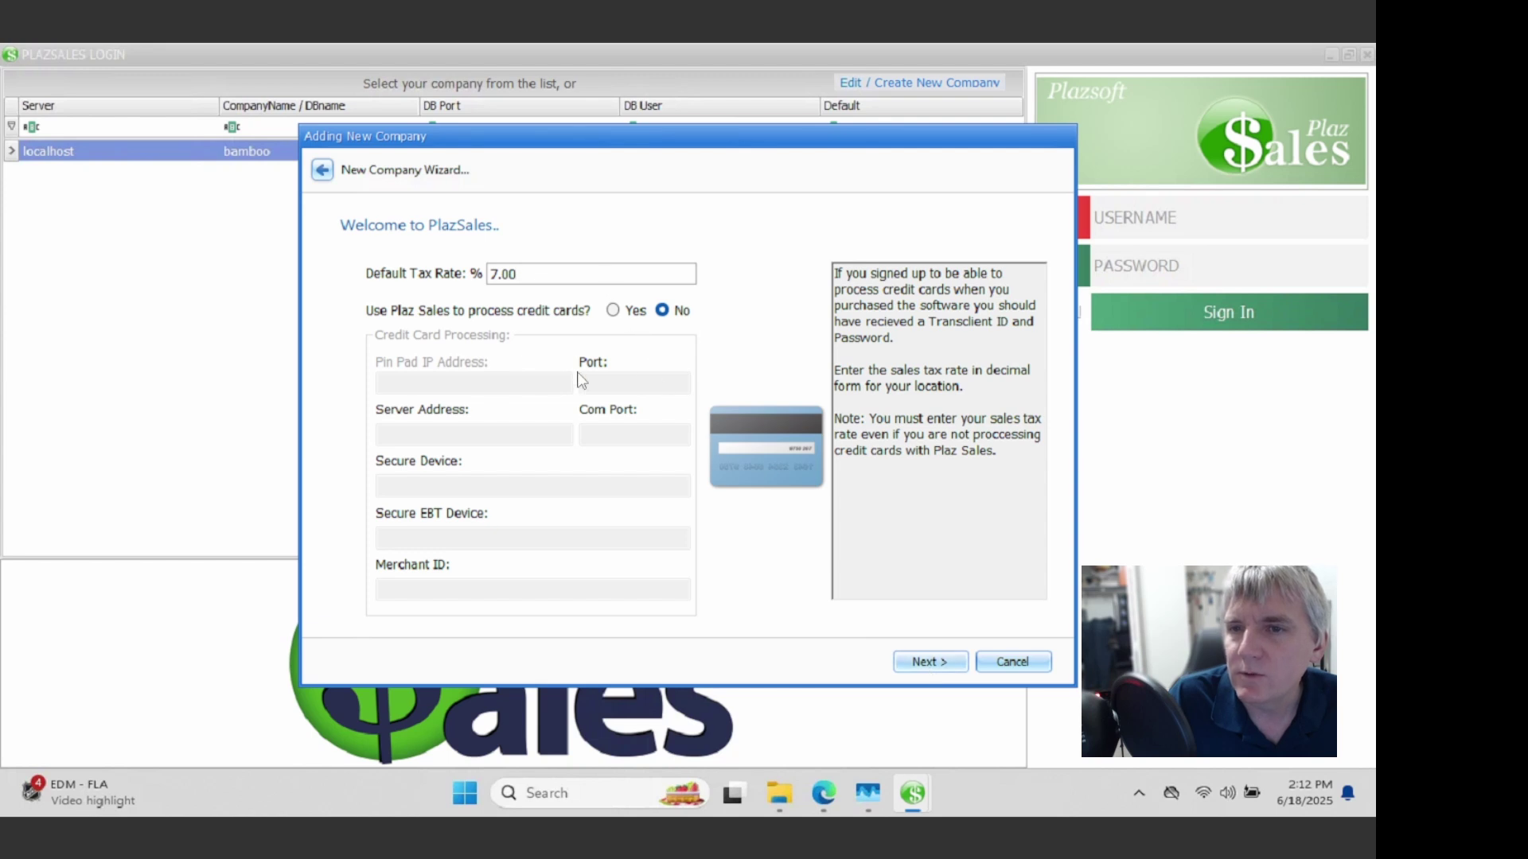
{"action": "left_click", "coordinate": [931, 662]}
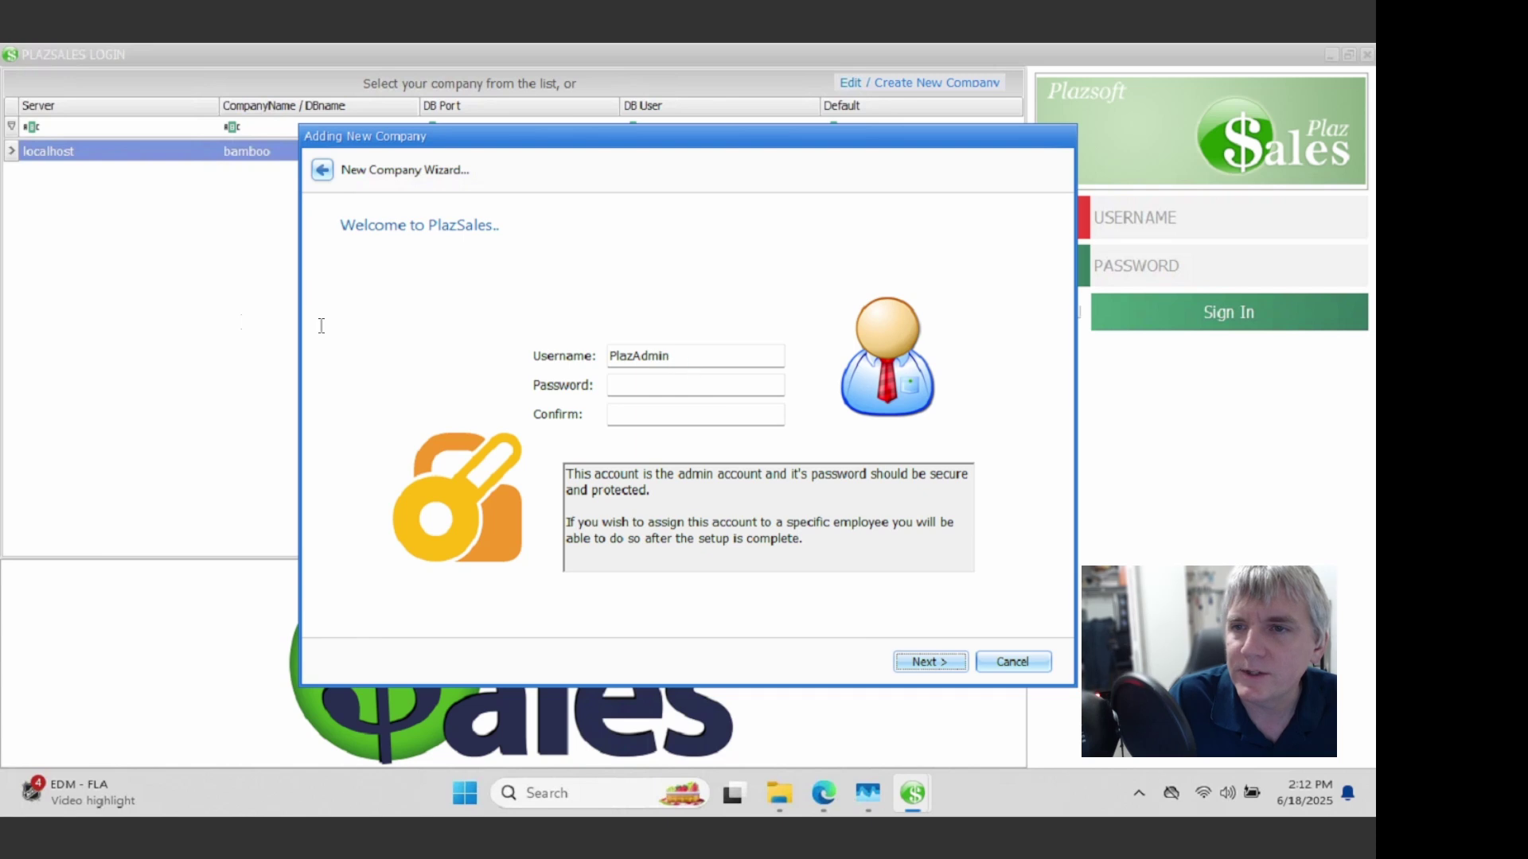
Step: Set the admin login username to 'admin' with a password and its confirmation
{"action": "type", "text": "admin"}
{"action": "key", "text": "Tab"}
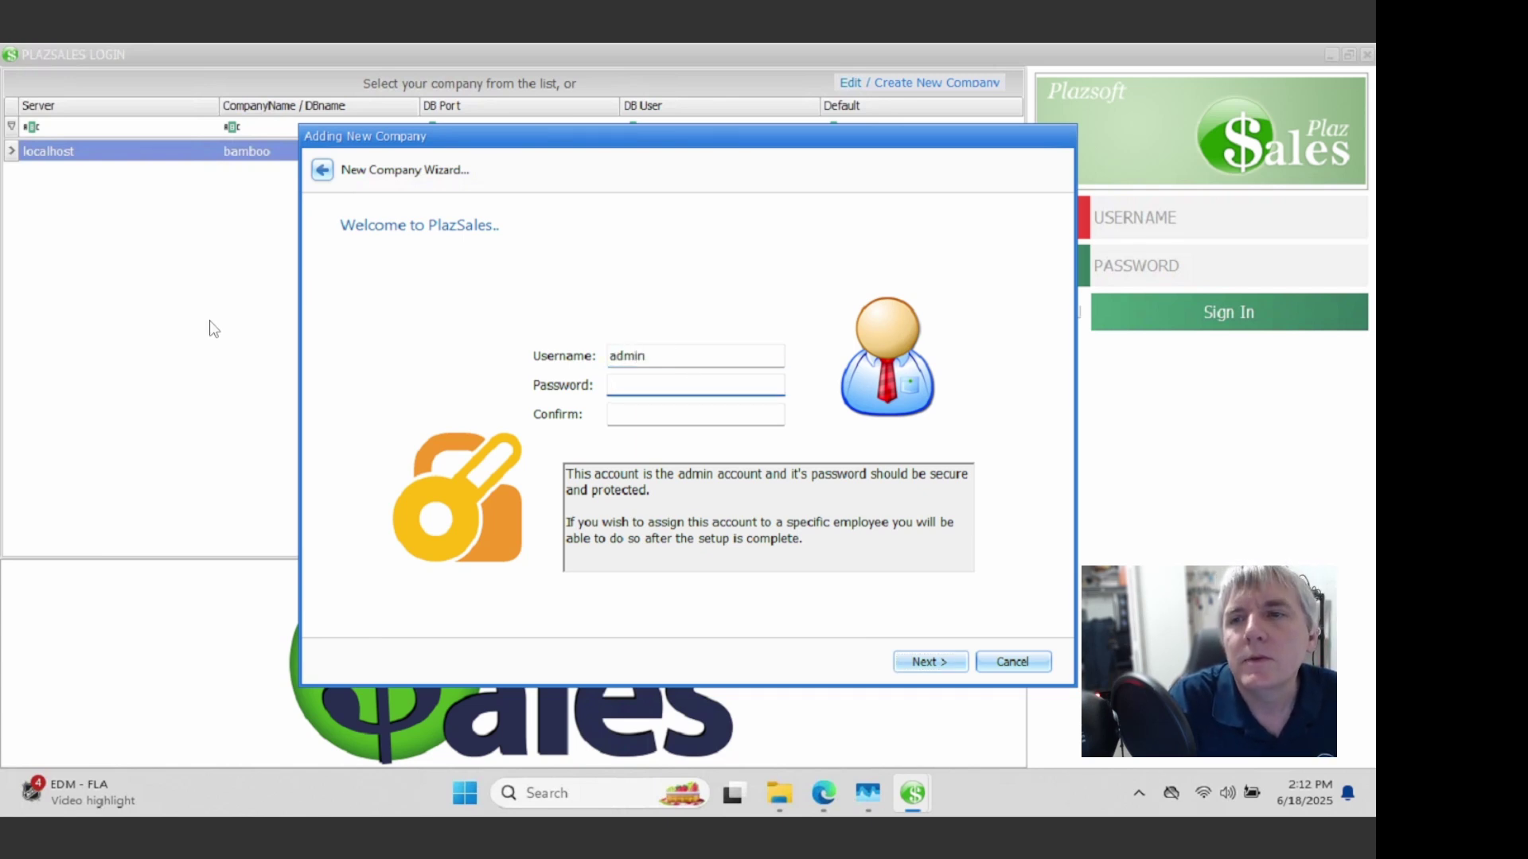
{"action": "type", "text": "admin"}
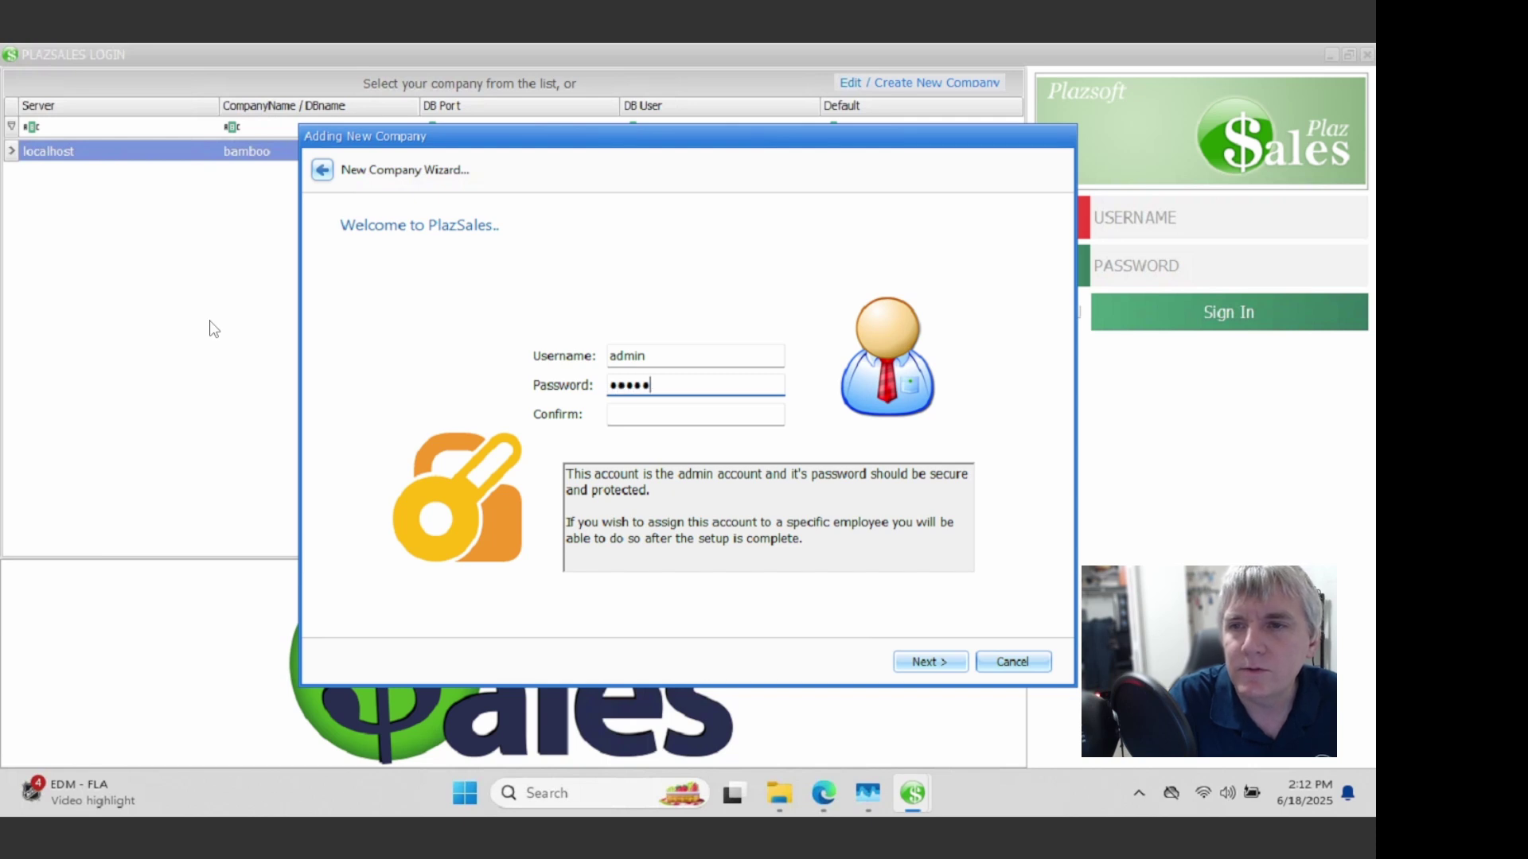
{"action": "key", "text": "BackSpace"}
{"action": "key", "text": "BackSpace"}
{"action": "key", "text": "BackSpace"}
{"action": "type", "text": "123"}
{"action": "key", "text": "Tab"}
{"action": "type", "text": "a123"}
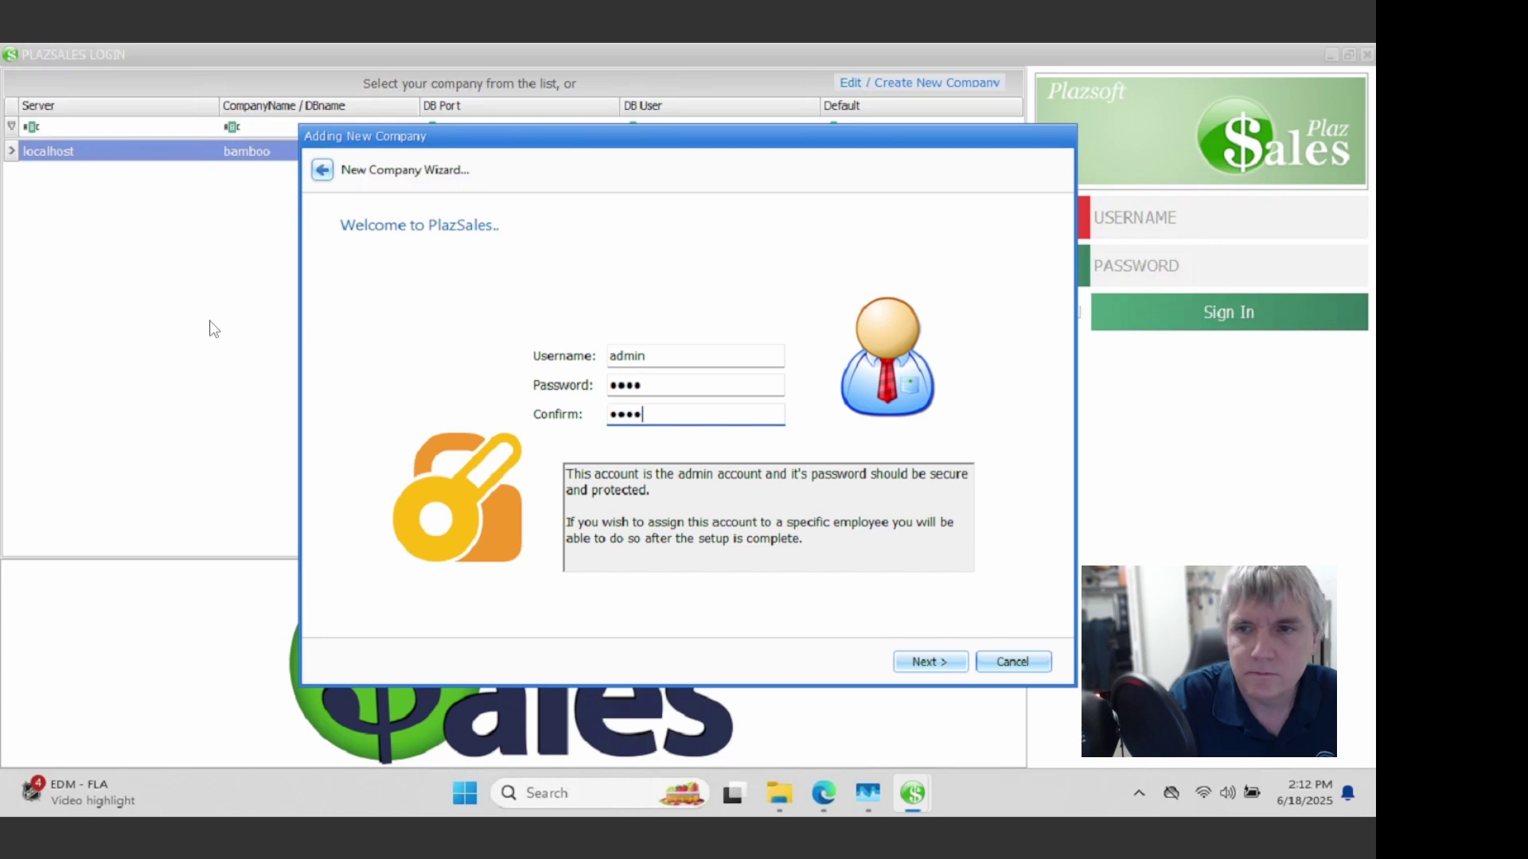
Step: Keep the ticket status, printer and numbering defaults and run the company setup
{"action": "left_click", "coordinate": [928, 657]}
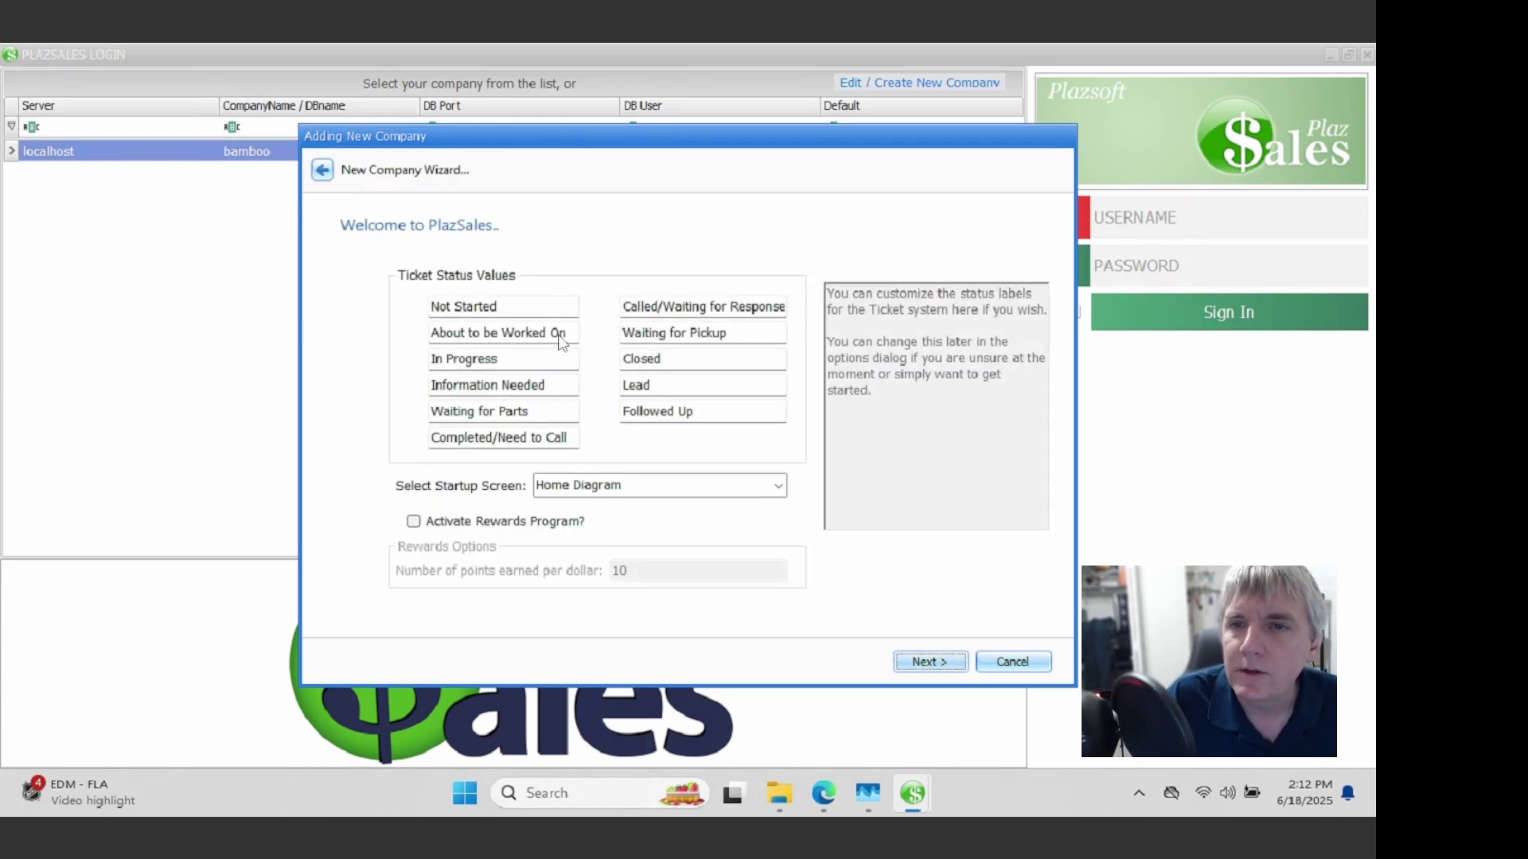
{"action": "left_click", "coordinate": [942, 661]}
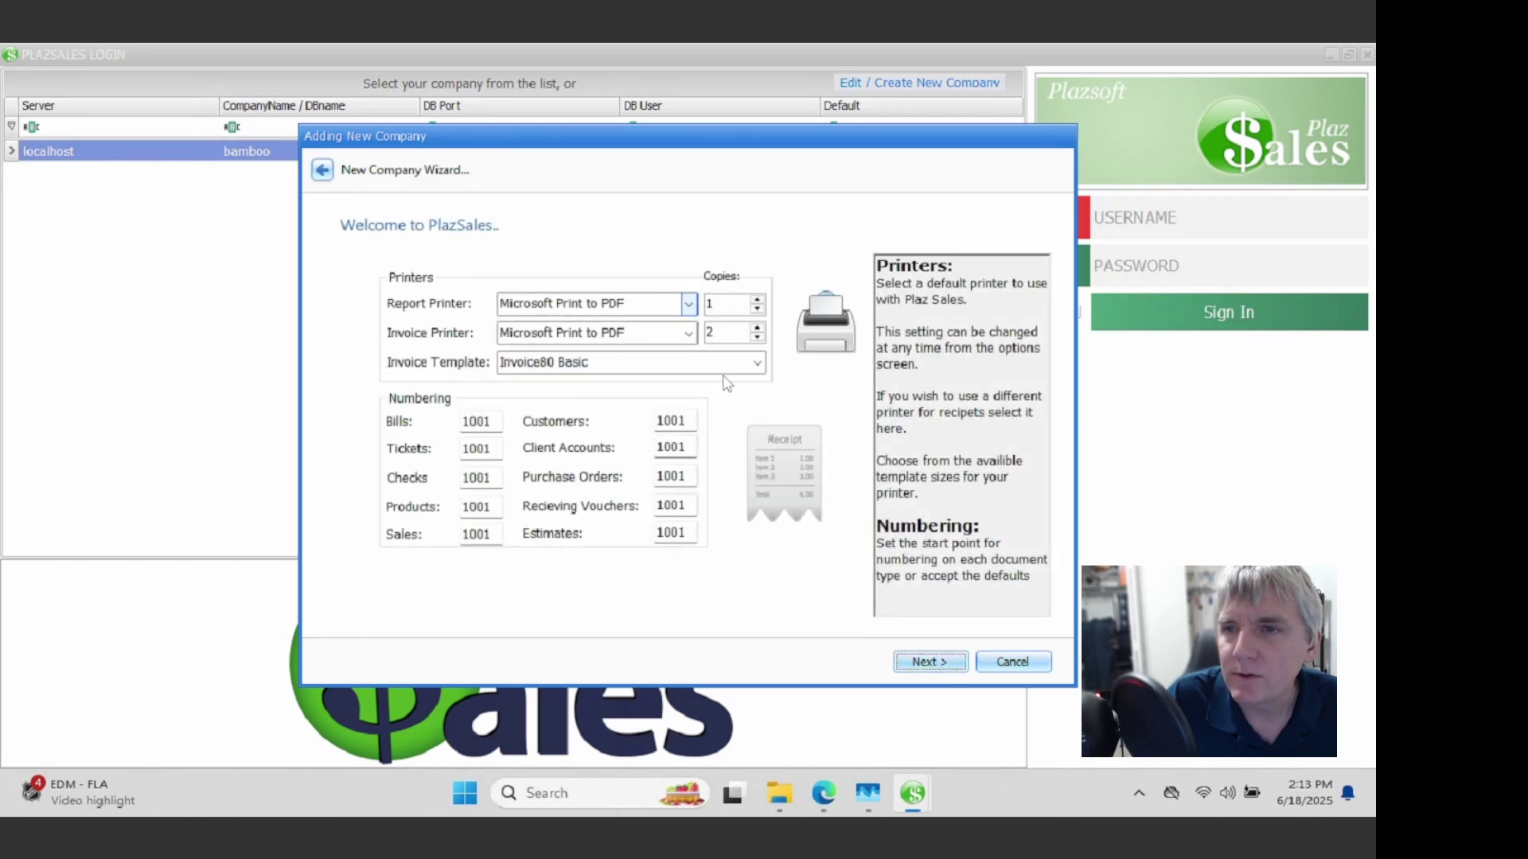
{"action": "left_click", "coordinate": [947, 662]}
{"action": "left_click", "coordinate": [455, 334]}
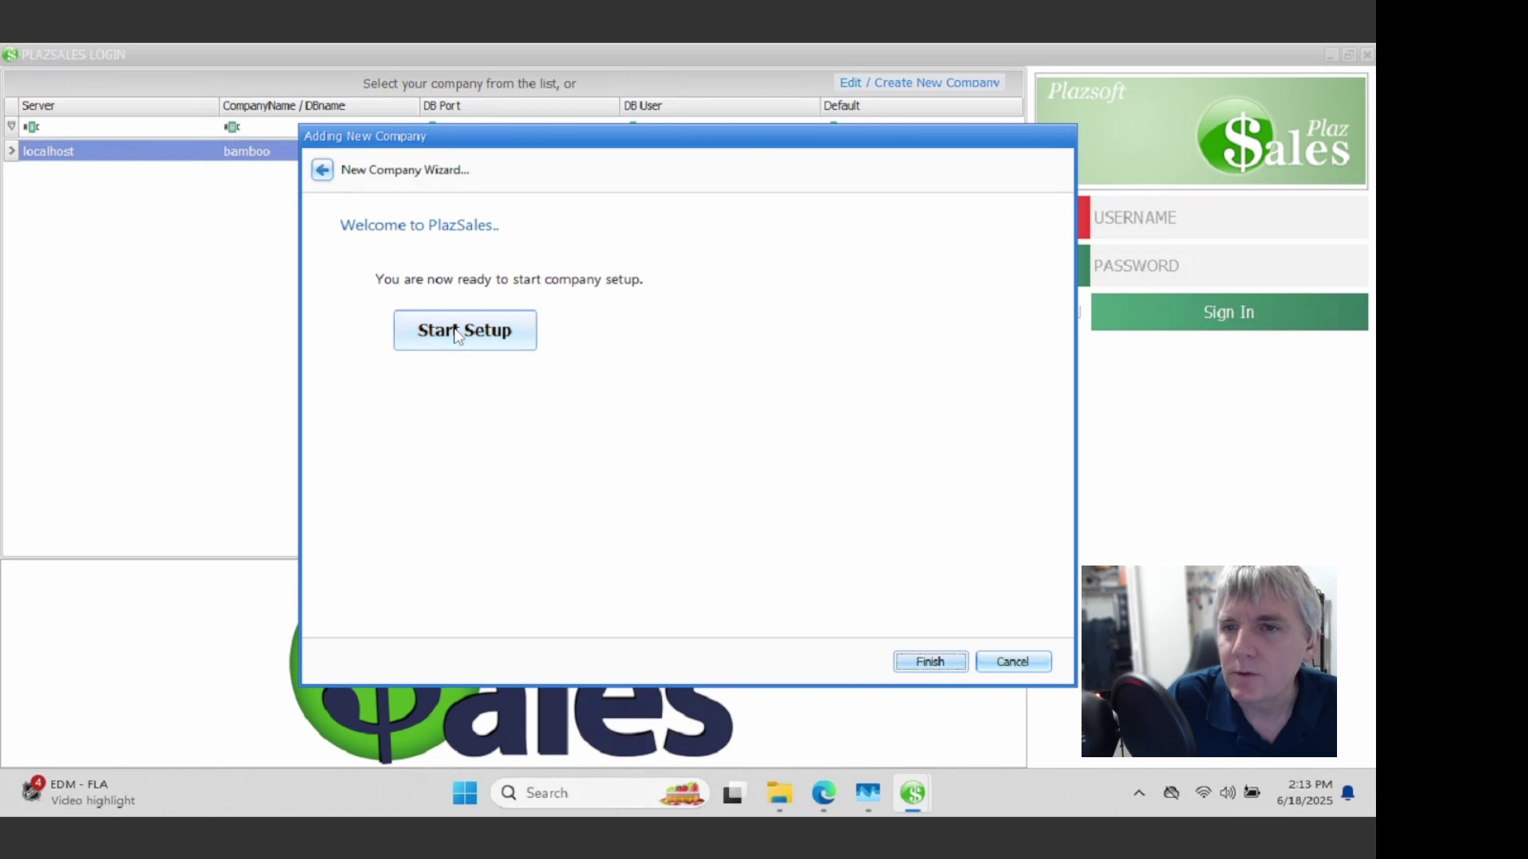
{"action": "left_click", "coordinate": [457, 332]}
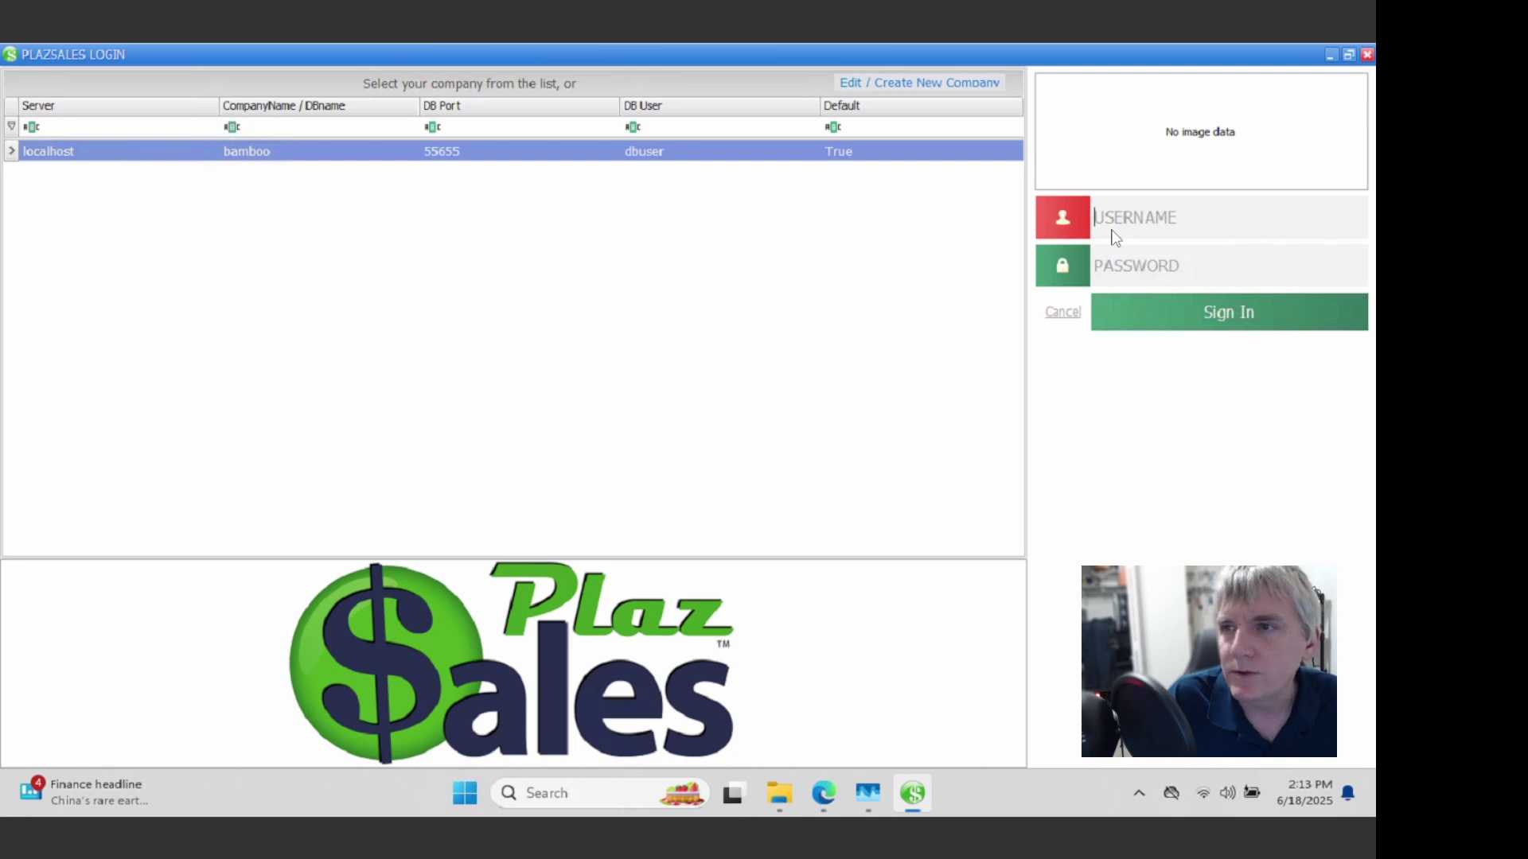
{"action": "left_click", "coordinate": [1113, 233]}
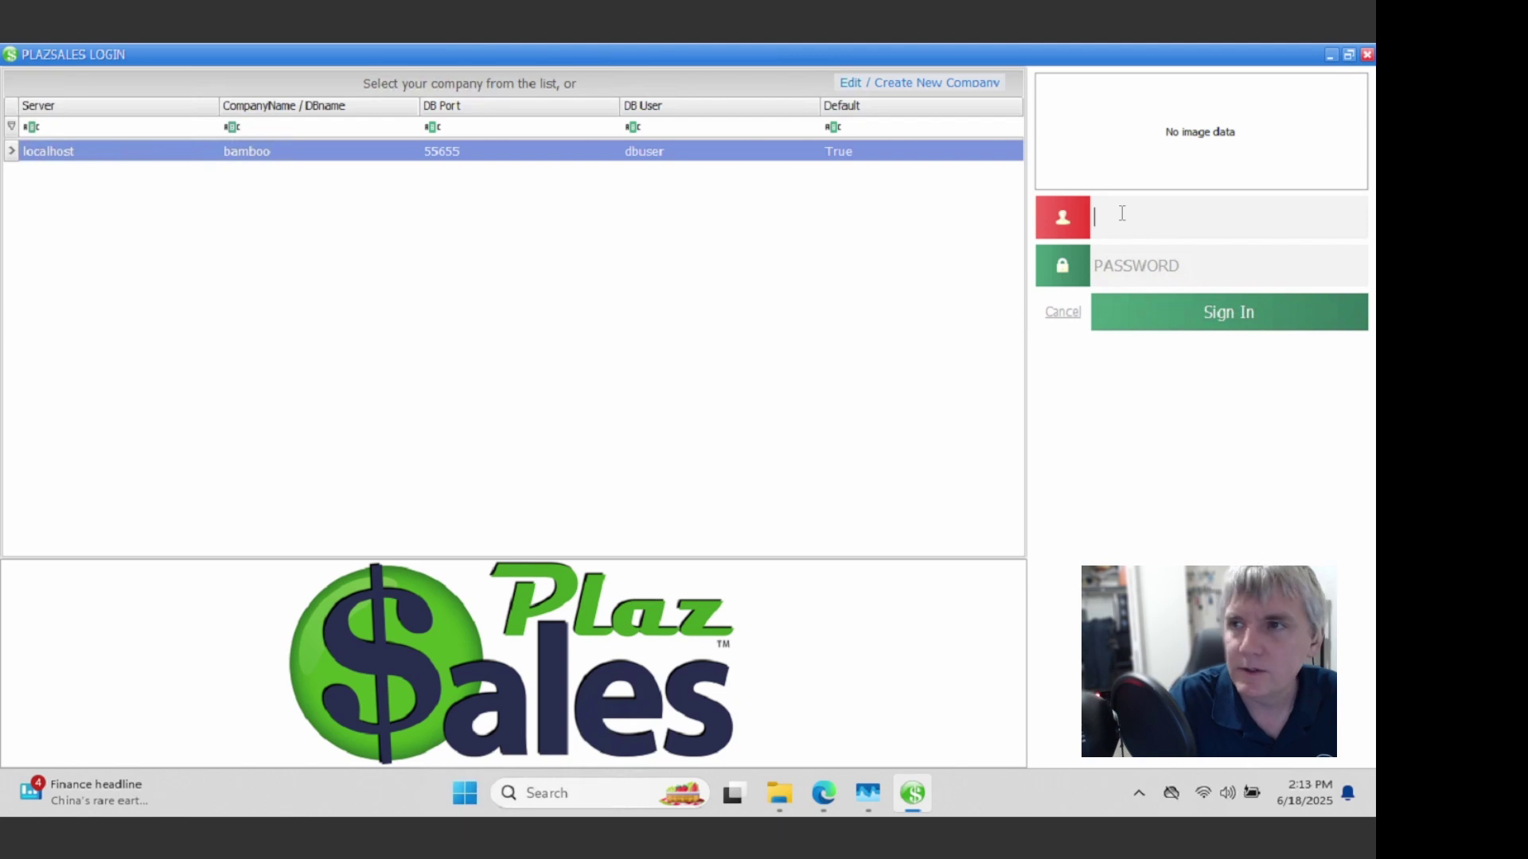
Step: Sign in to the Bamboo company as admin with the account password
{"action": "type", "text": "admin"}
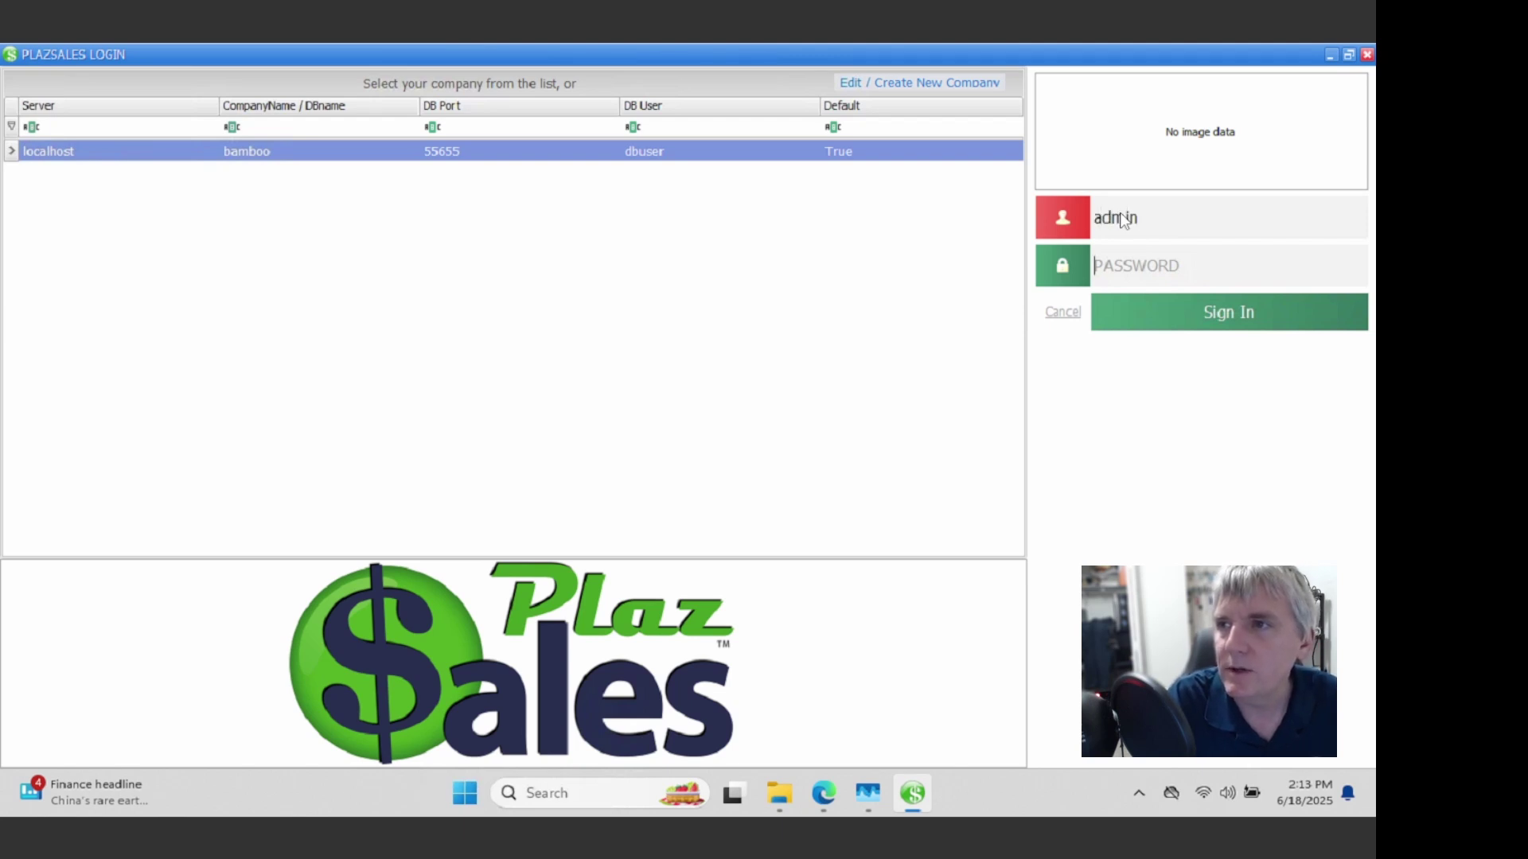
{"action": "key", "text": "Tab"}
{"action": "type", "text": "1234"}
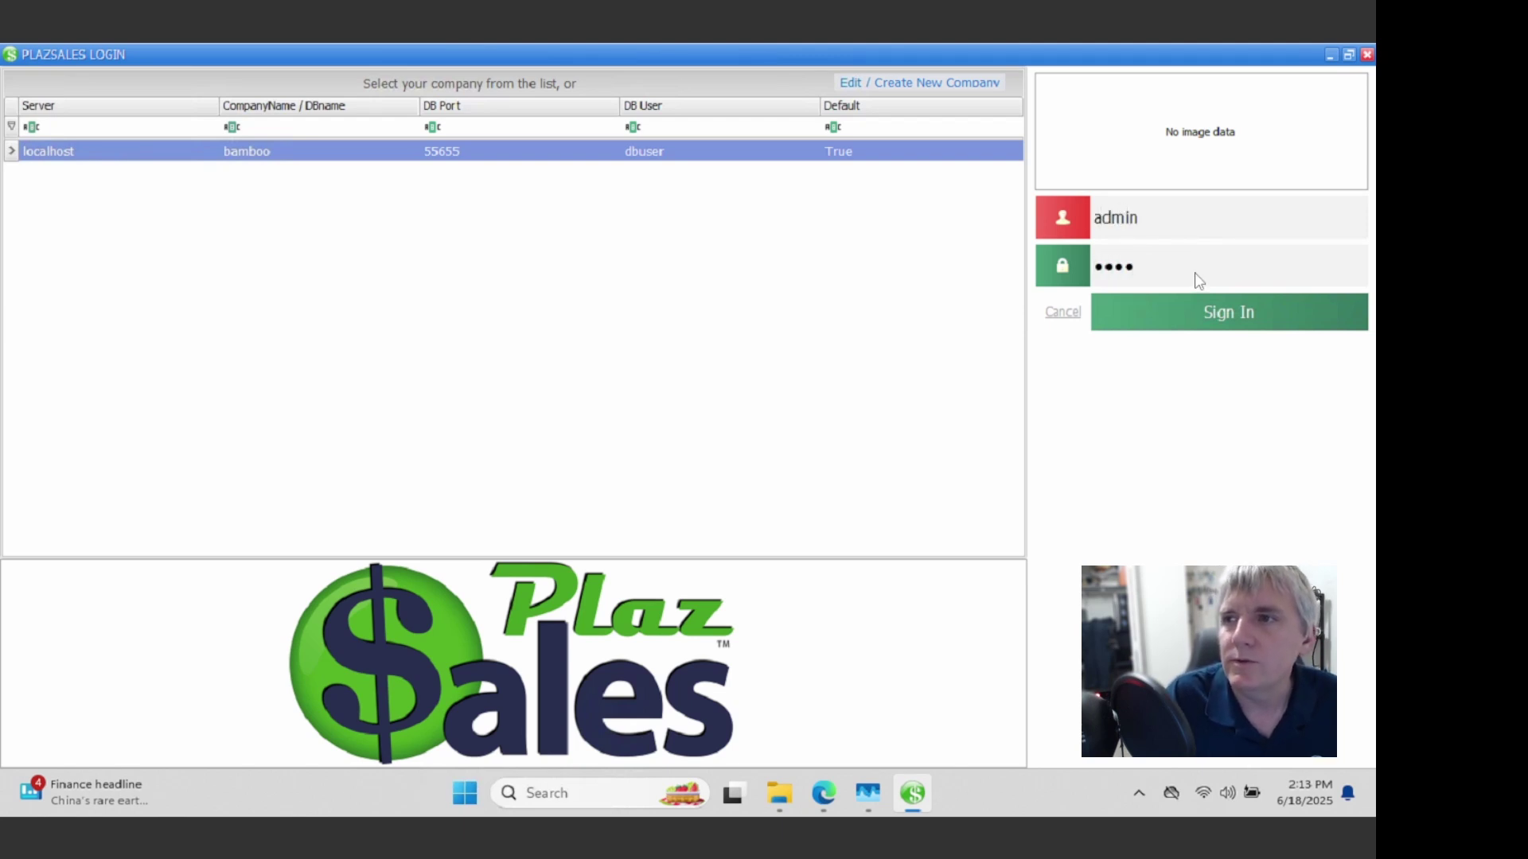
{"action": "left_click", "coordinate": [1155, 314]}
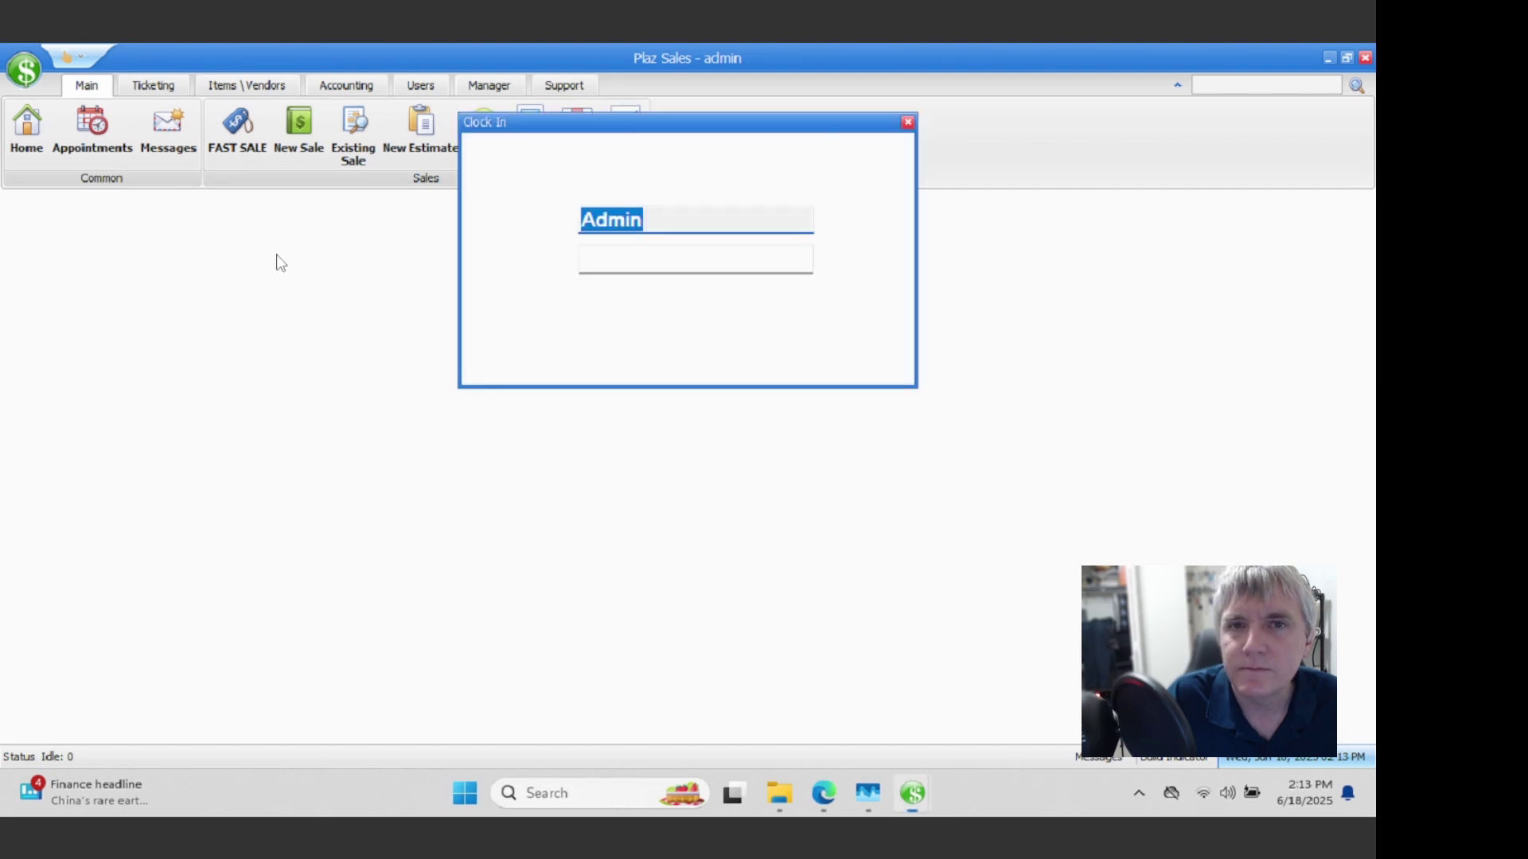
Step: Clock the admin in by entering the password
{"action": "left_click", "coordinate": [636, 257]}
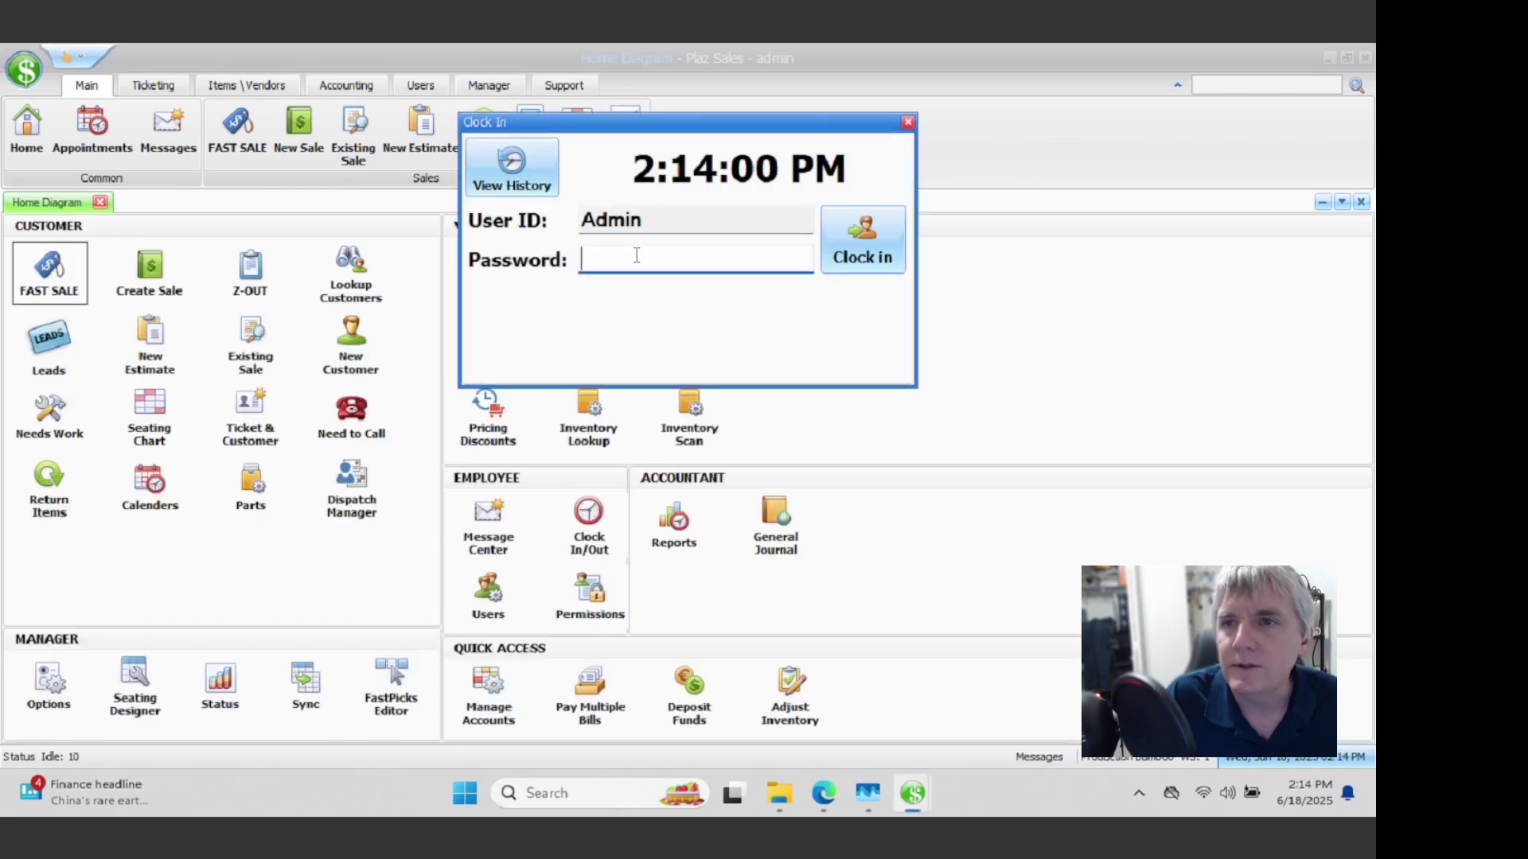
{"action": "type", "text": "1"}
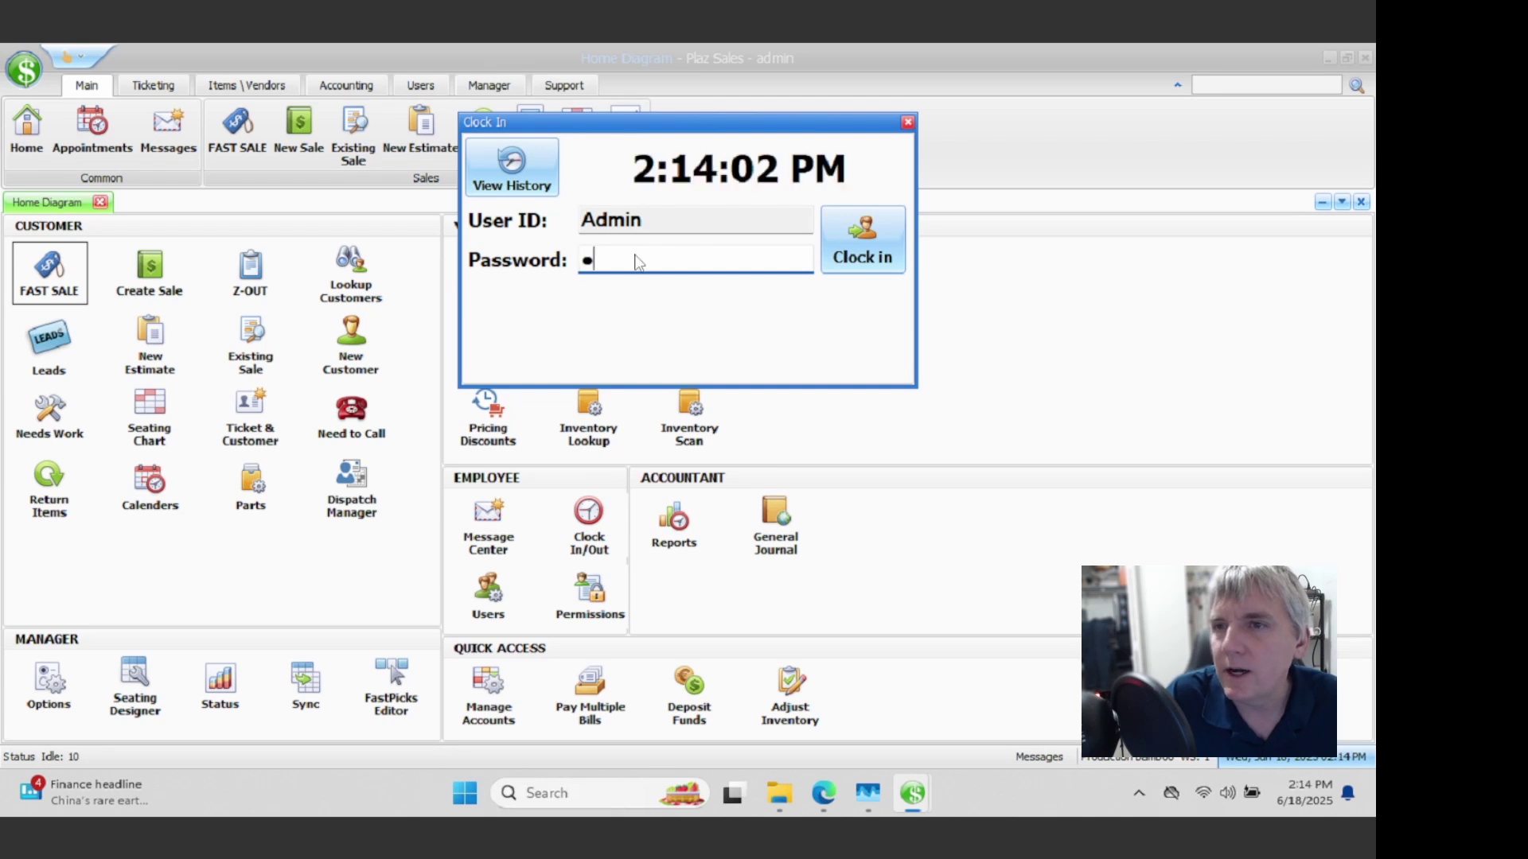
{"action": "type", "text": "234"}
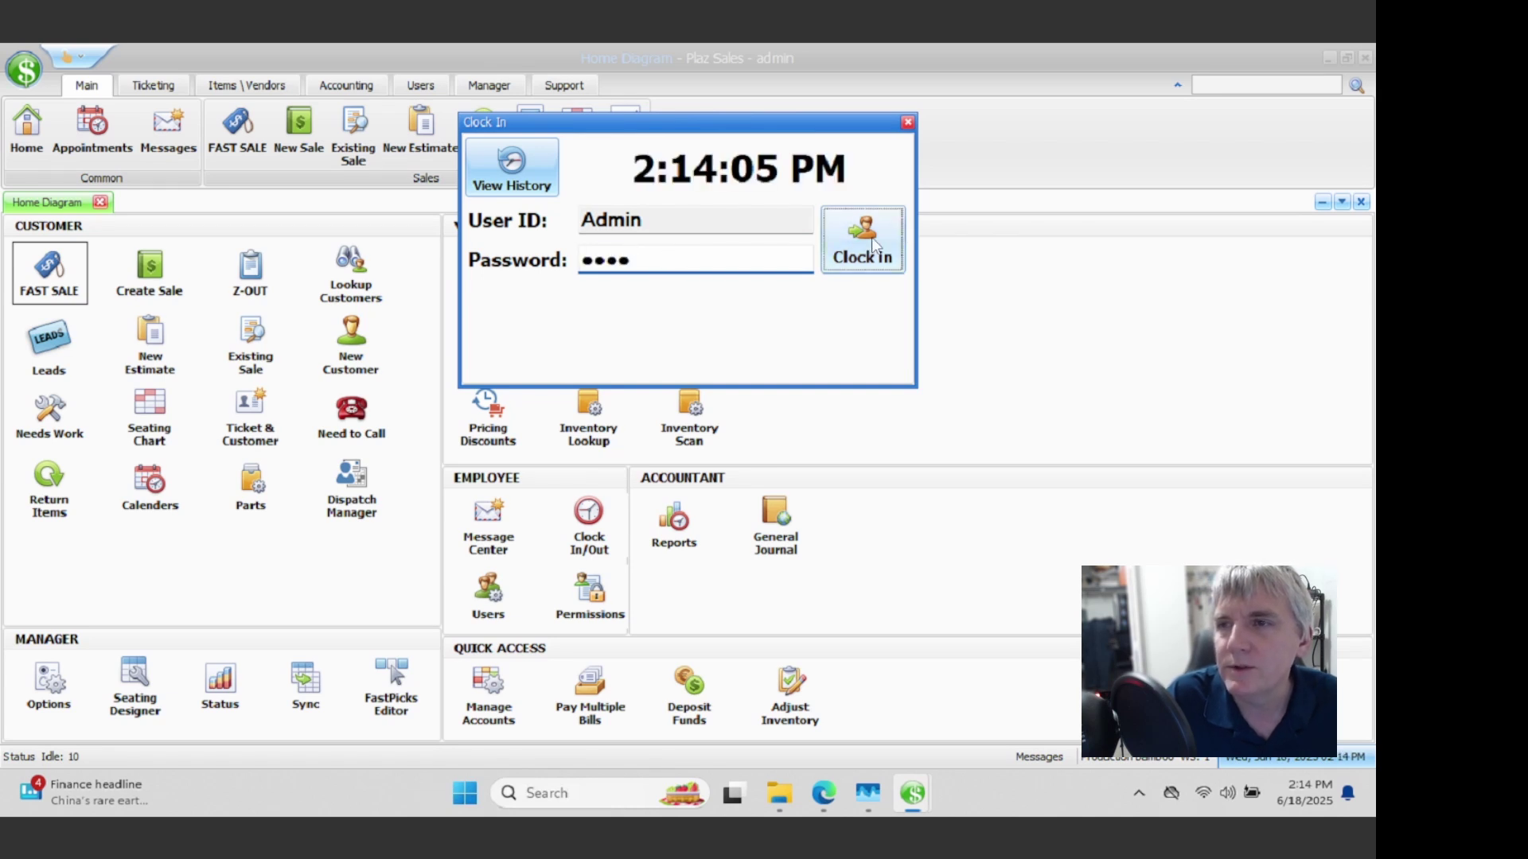
{"action": "left_click", "coordinate": [870, 239]}
{"action": "left_click", "coordinate": [65, 267]}
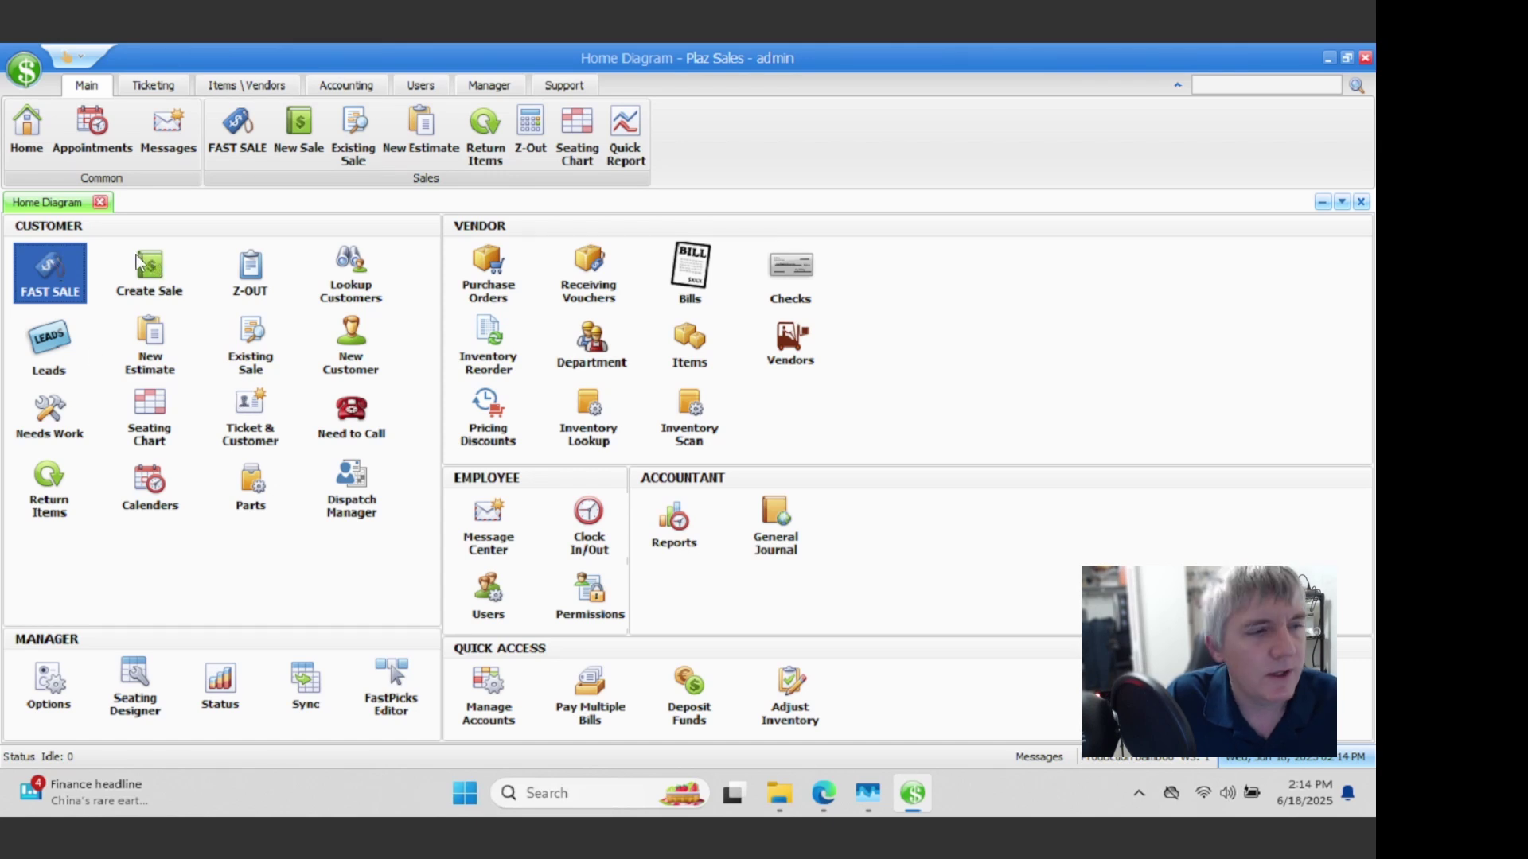
{"action": "left_click", "coordinate": [135, 254]}
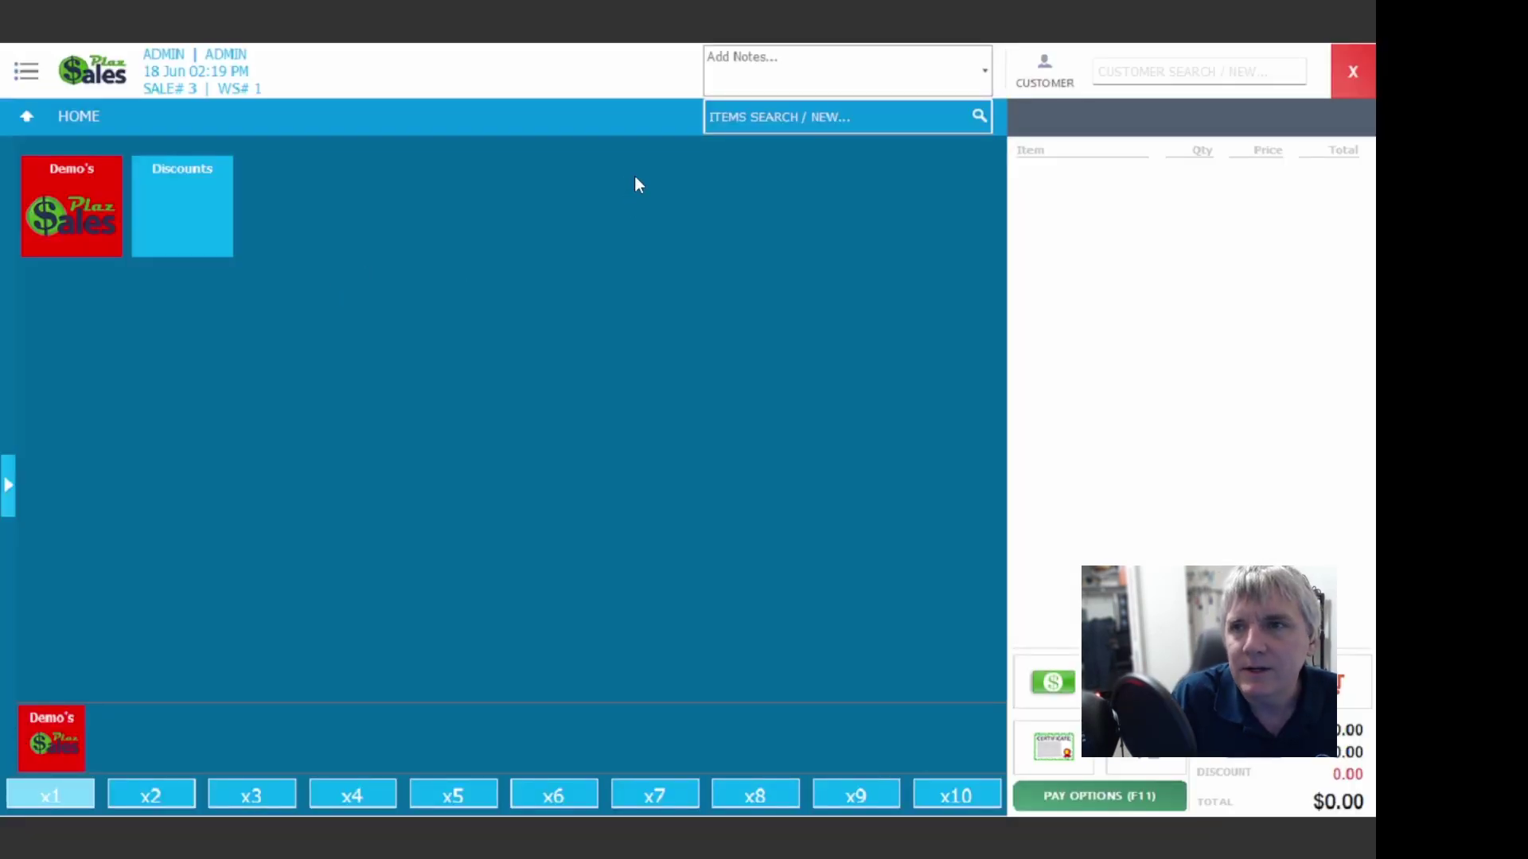
{"action": "left_click", "coordinate": [753, 121]}
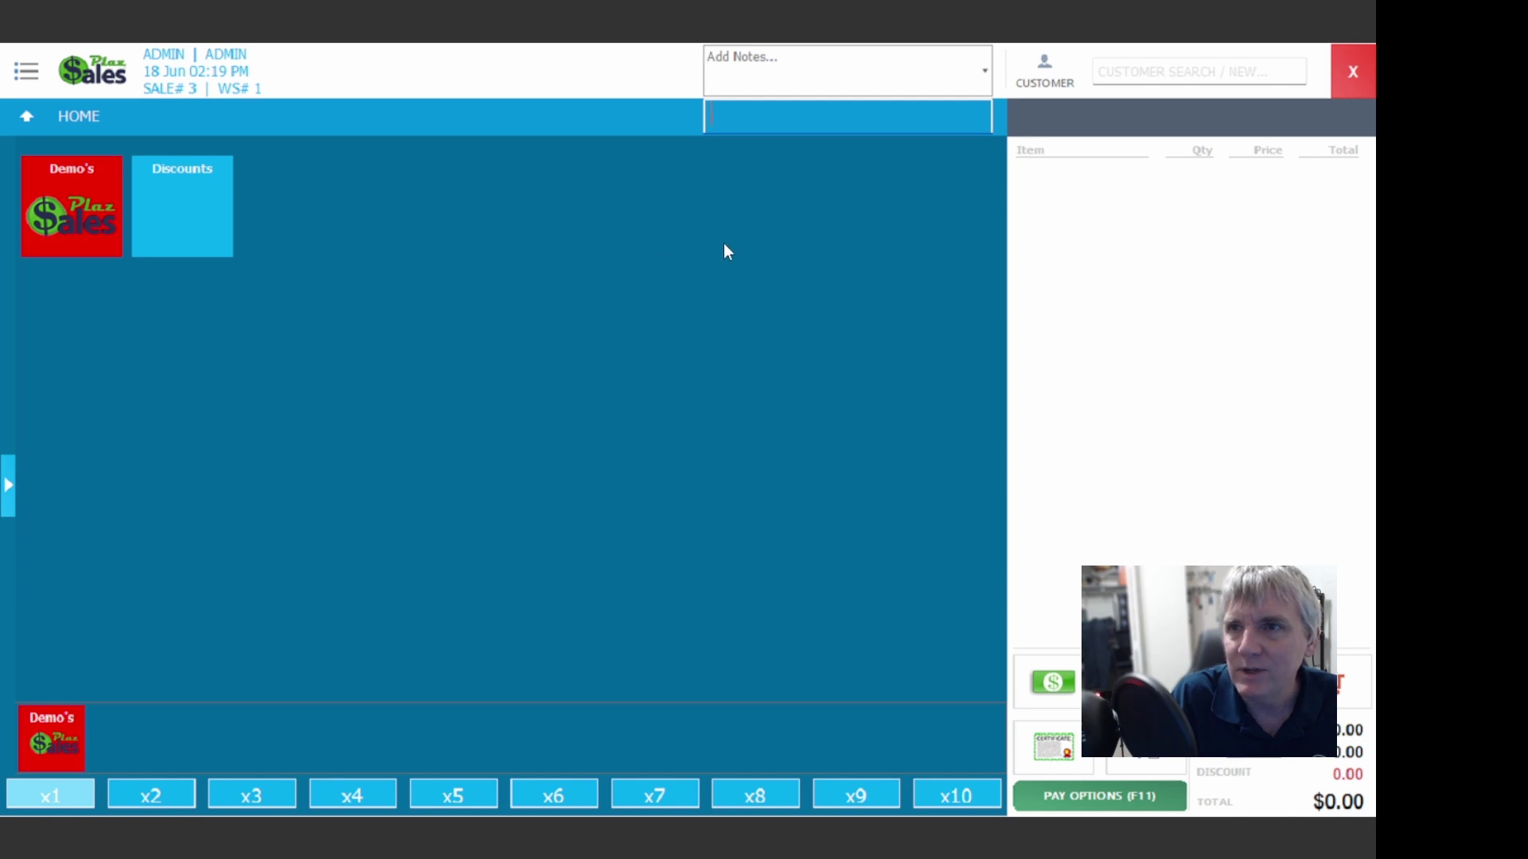
{"action": "type", "text": "049000009354"}
{"action": "key", "text": "Return"}
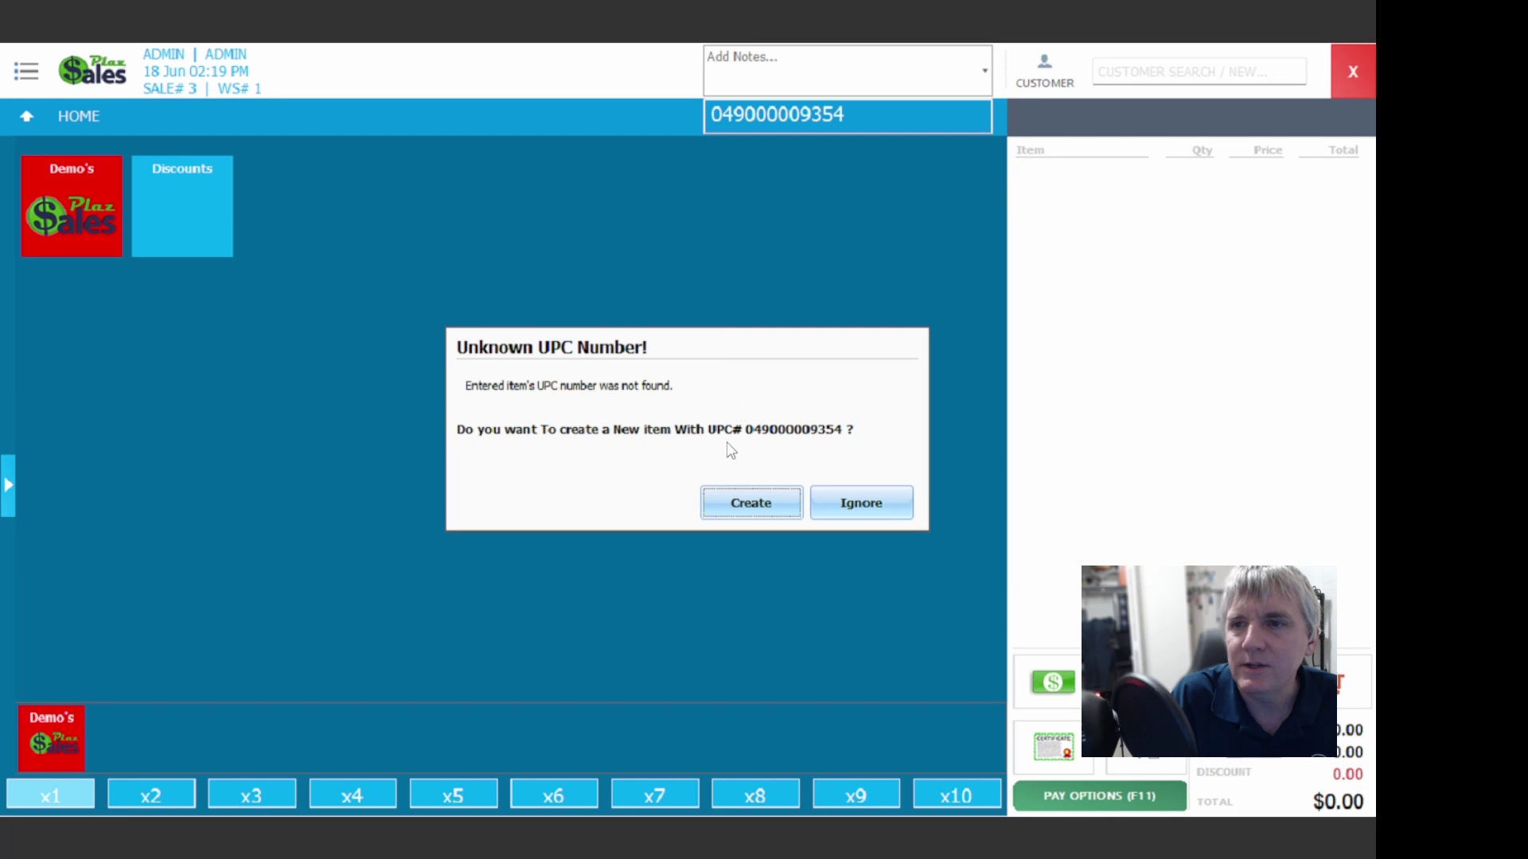
{"action": "left_click", "coordinate": [733, 504]}
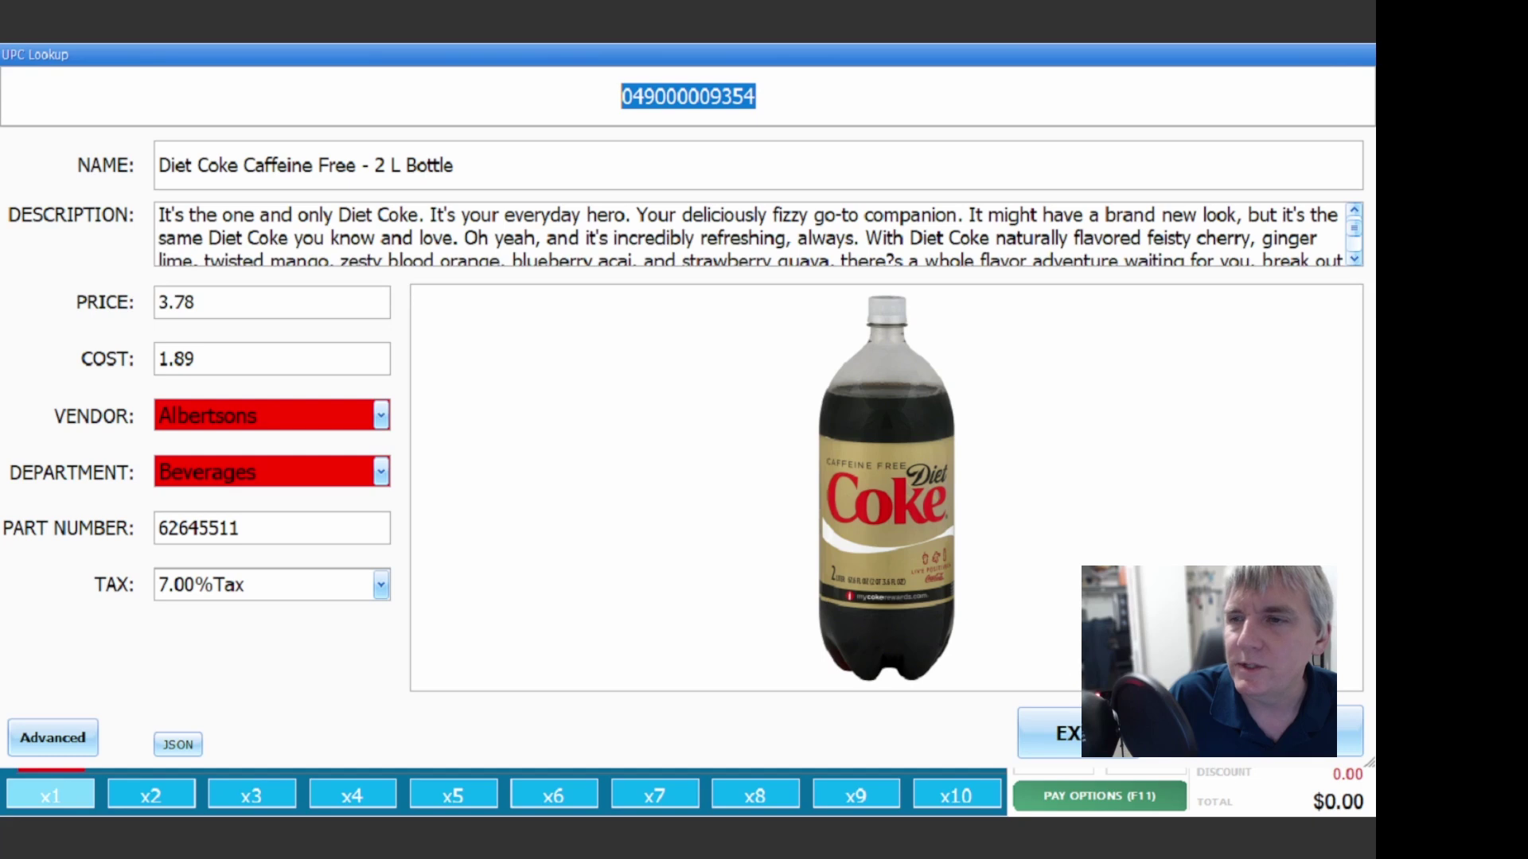
Step: Save the Diet Coke item, rescan it into the sale for $4.04, and pay cash
{"action": "left_click", "coordinate": [1272, 732]}
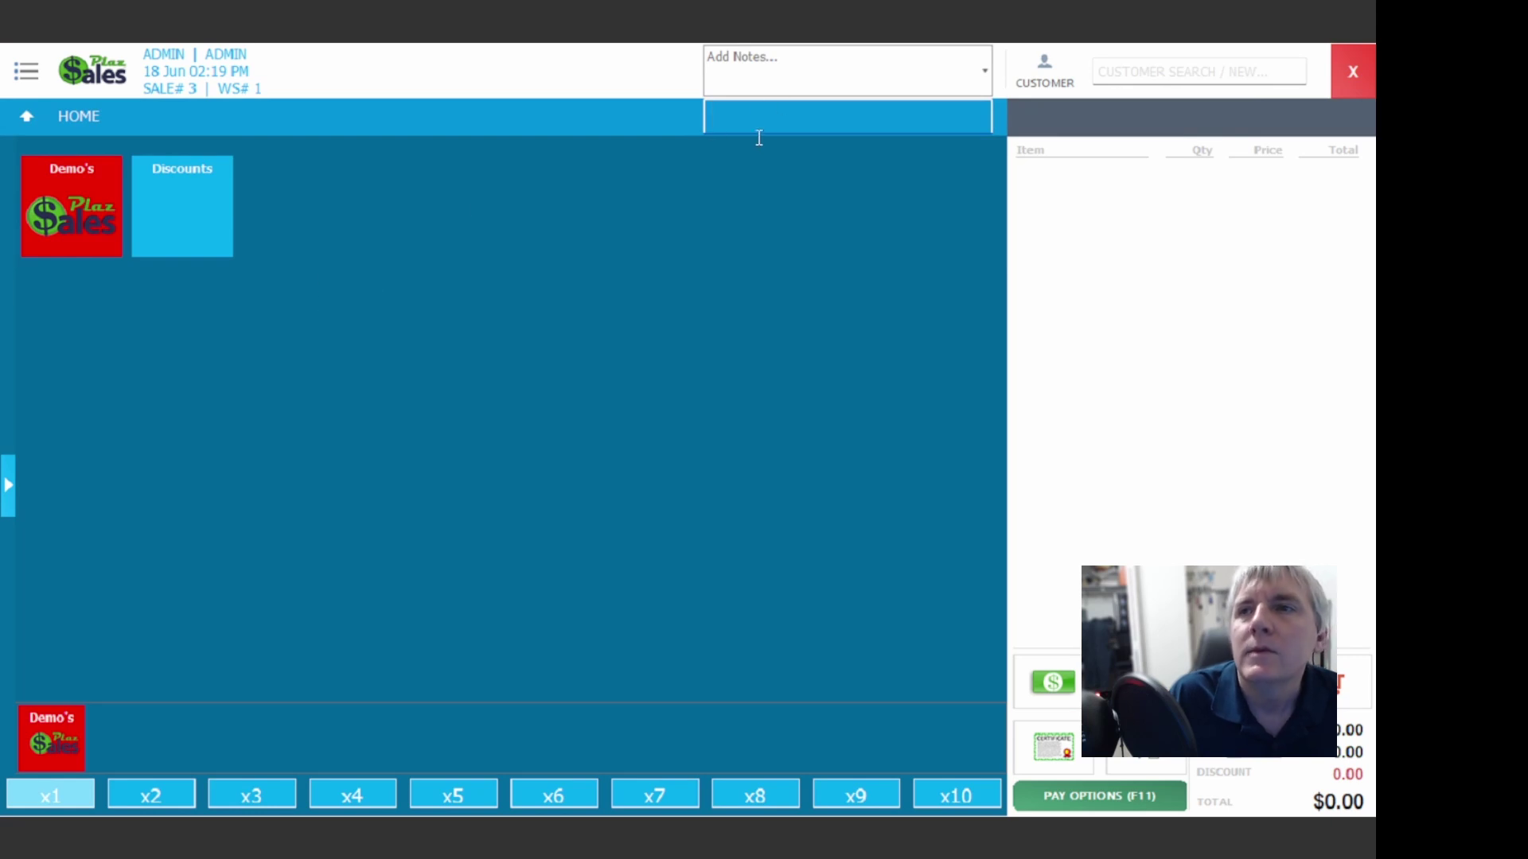
{"action": "type", "text": "049000009354"}
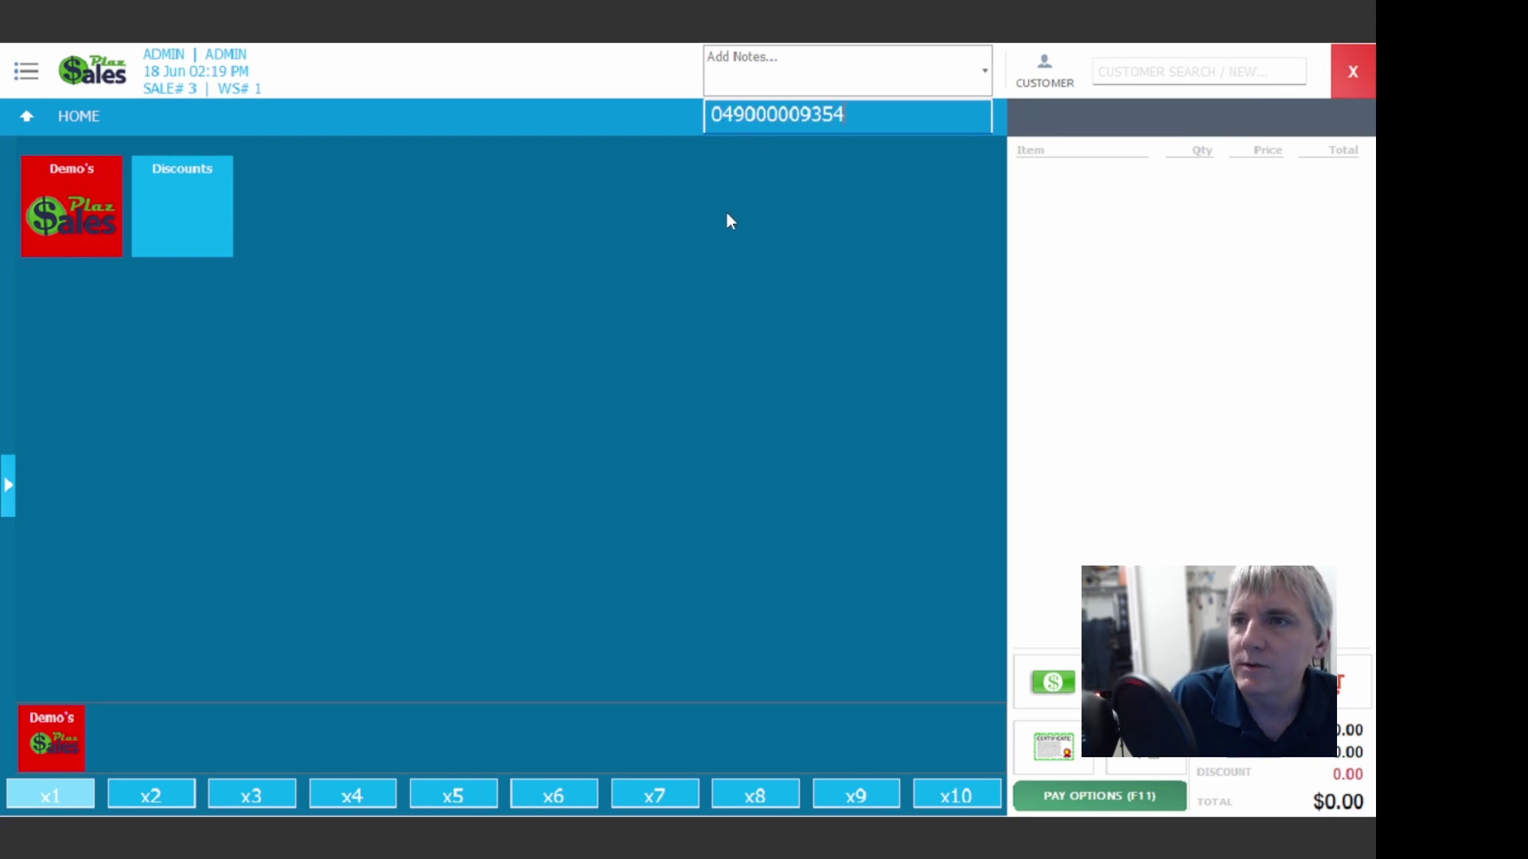
{"action": "key", "text": "Return"}
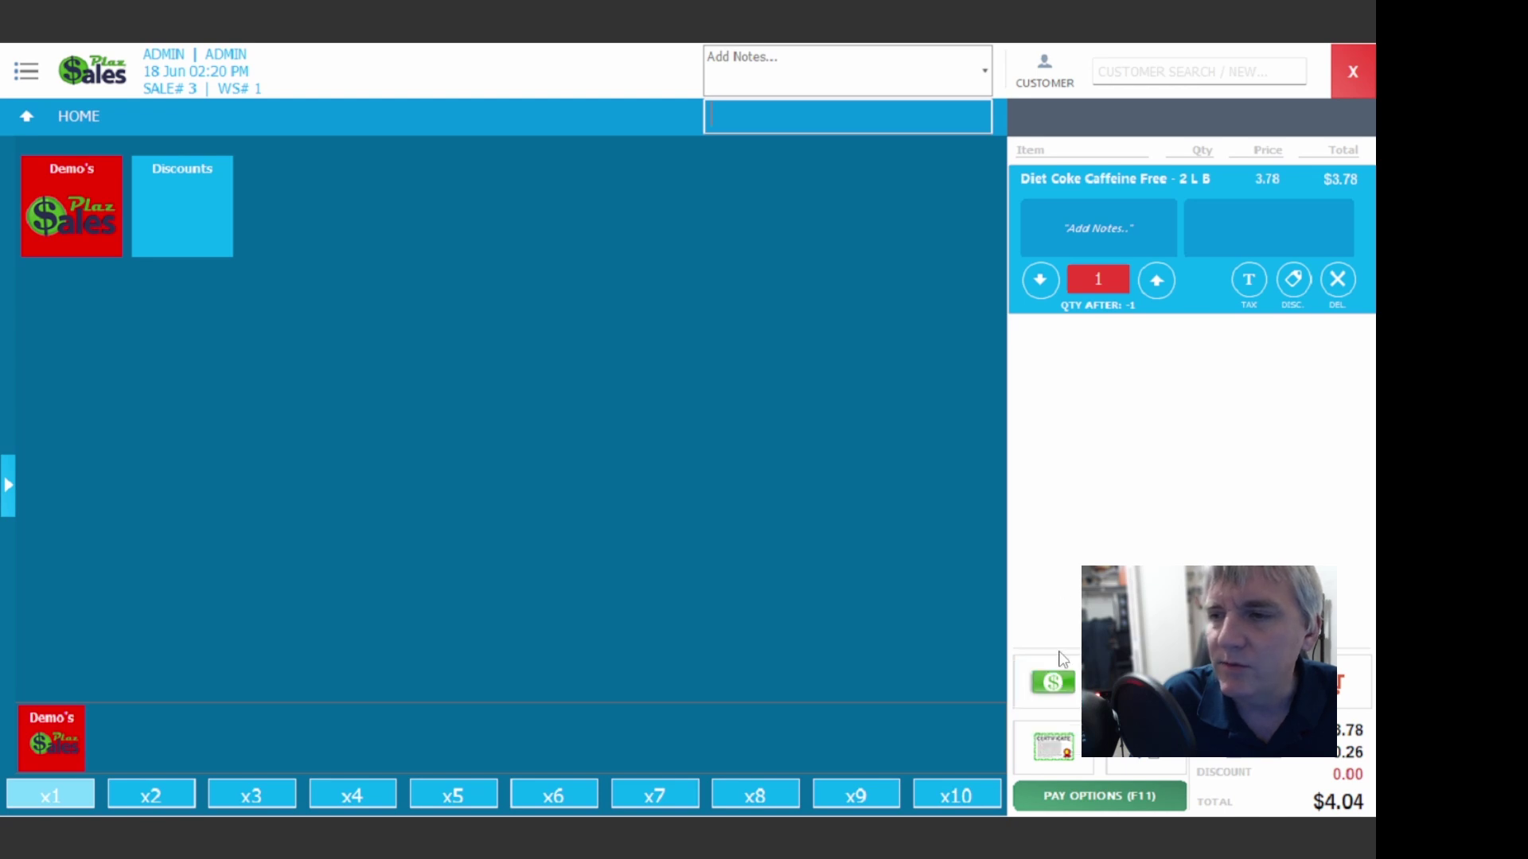
{"action": "left_click", "coordinate": [1053, 683]}
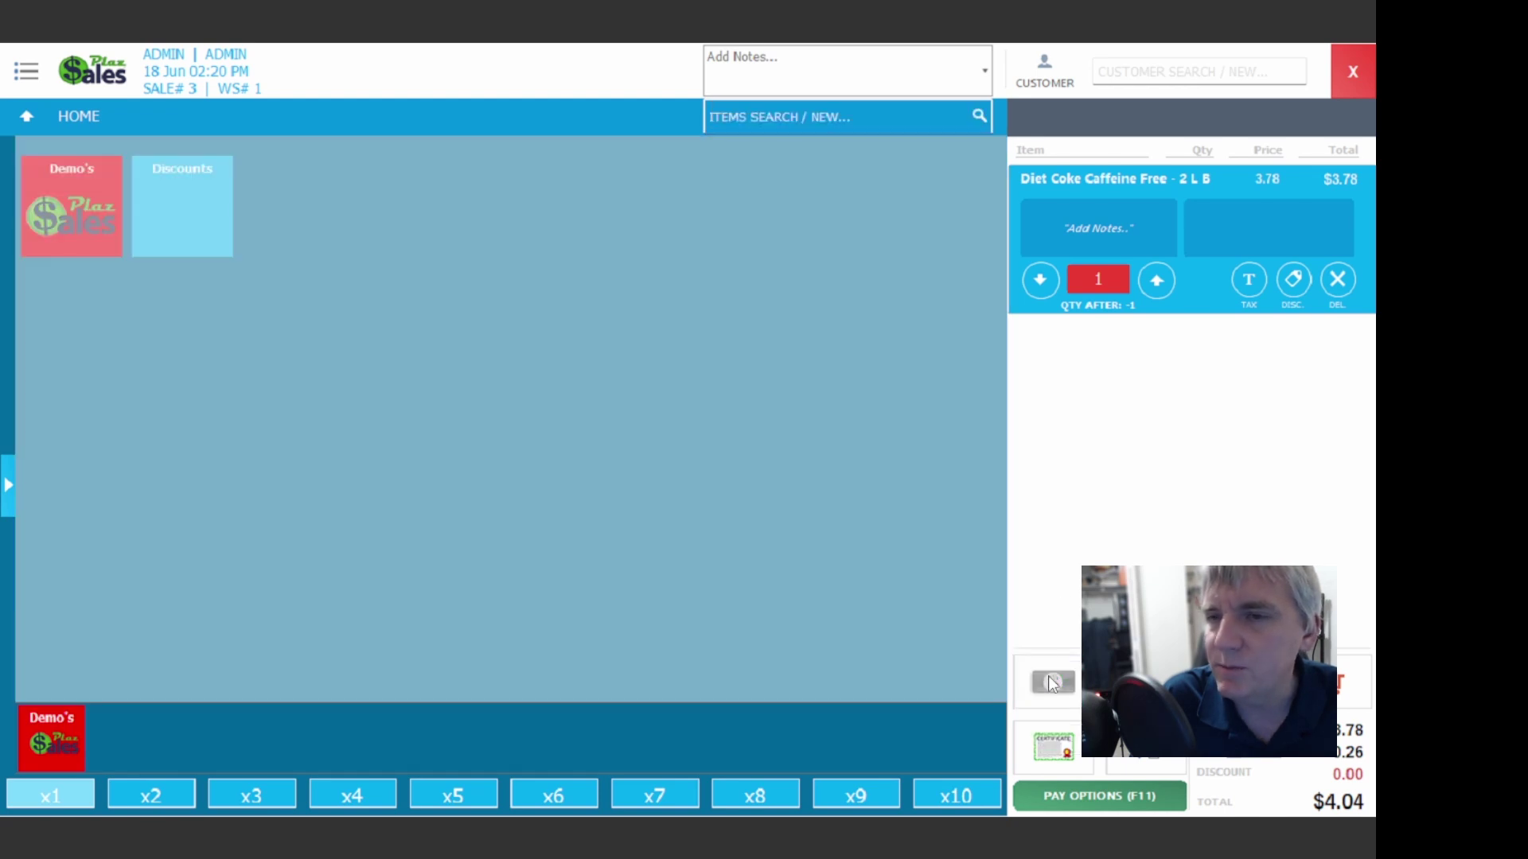